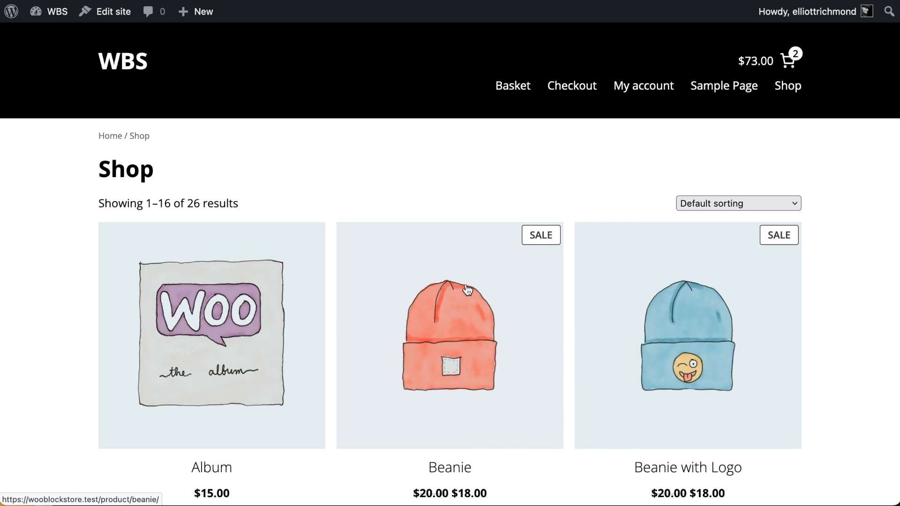
Open the Beanie product page from the shop and examine its layout down to the related products.
{"action": "left_click", "coordinate": [422, 342]}
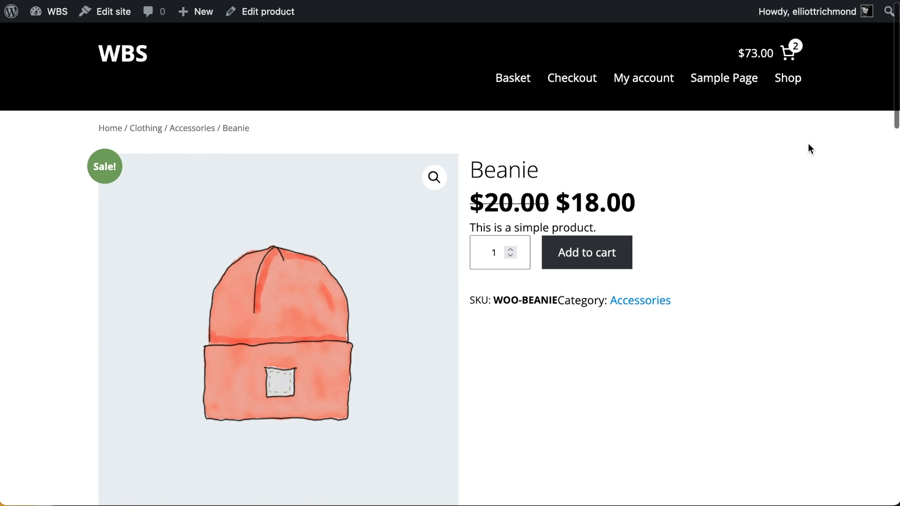
{"action": "scroll", "coordinate": [807, 243], "scroll_direction": "down", "scroll_amount": 5}
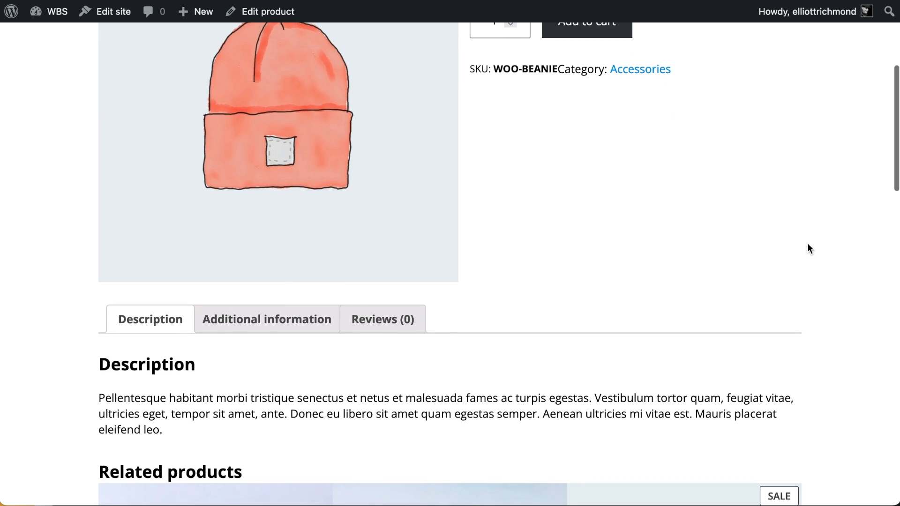
{"action": "scroll", "coordinate": [808, 244], "scroll_direction": "up", "scroll_amount": 3}
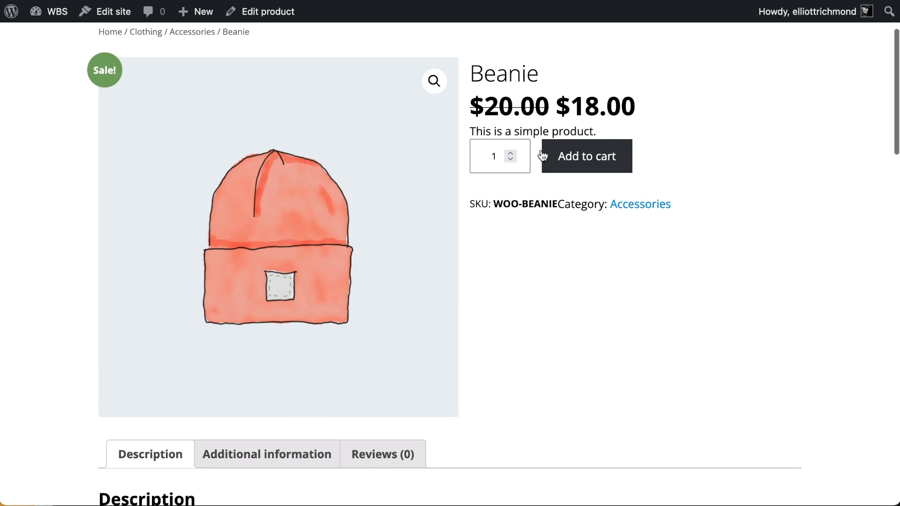
{"action": "scroll", "coordinate": [720, 216], "scroll_direction": "down", "scroll_amount": 1}
{"action": "scroll", "coordinate": [722, 221], "scroll_direction": "up", "scroll_amount": 2}
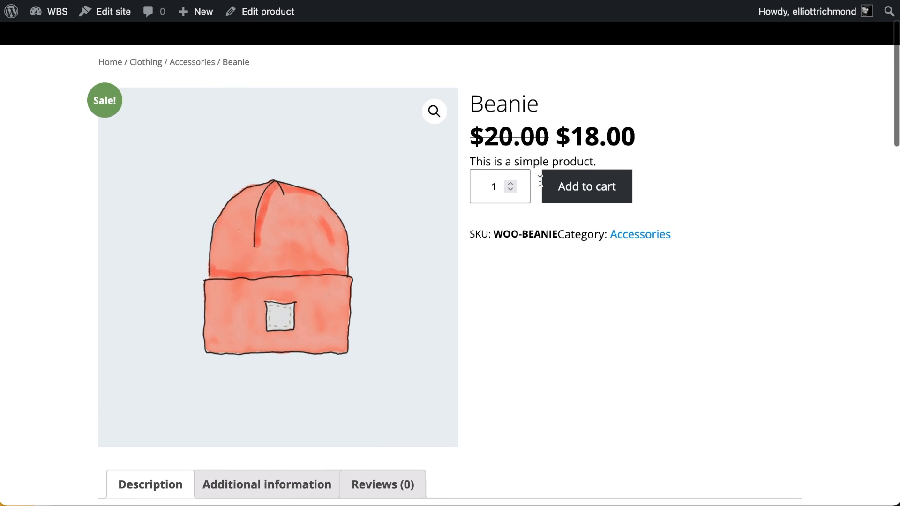
{"action": "scroll", "coordinate": [775, 236], "scroll_direction": "down", "scroll_amount": 8}
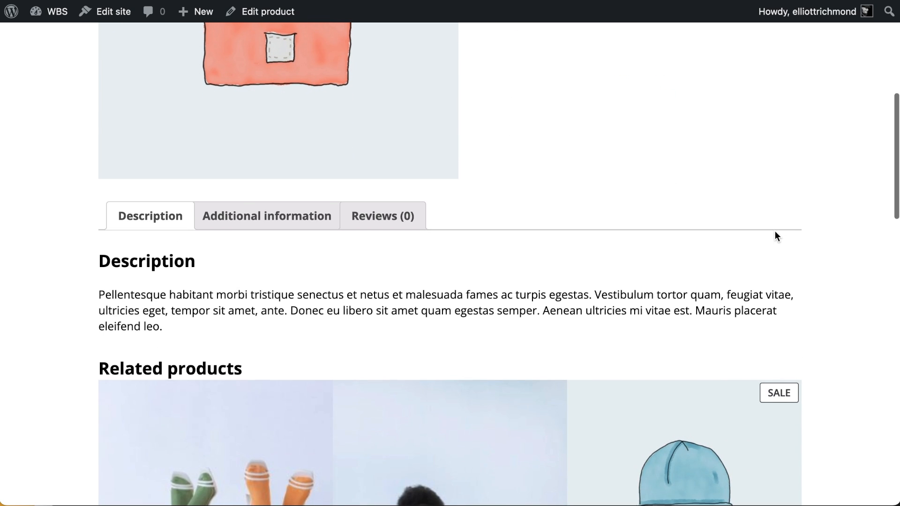
{"action": "scroll", "coordinate": [853, 227], "scroll_direction": "up", "scroll_amount": 10}
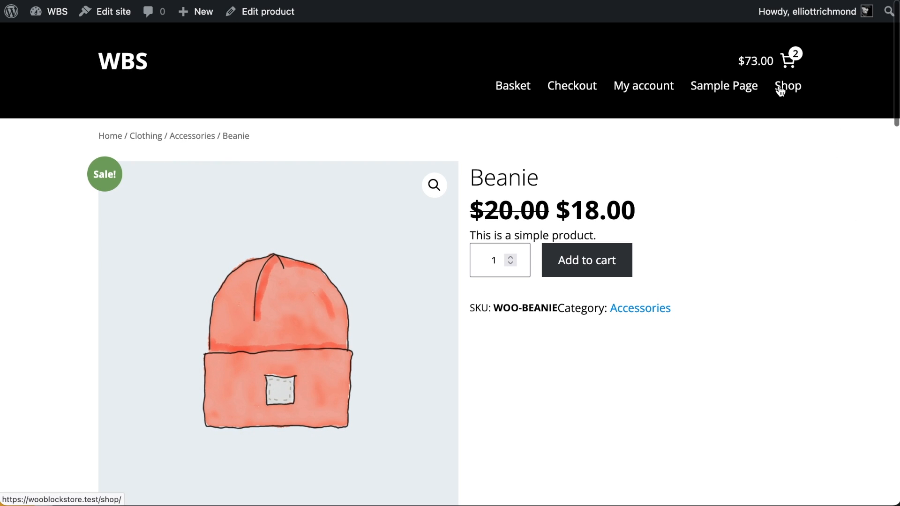
Return to the shop page and browse the product listing through to its second page.
{"action": "left_click", "coordinate": [779, 91]}
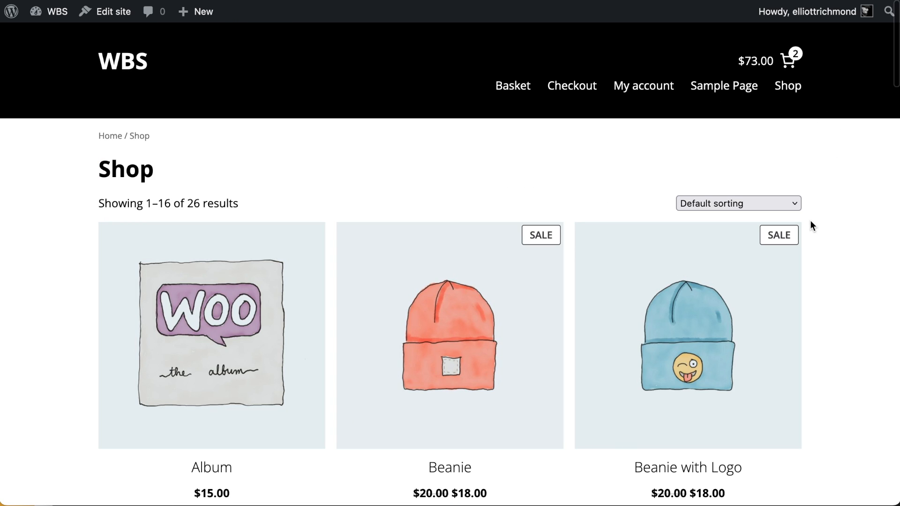
{"action": "scroll", "coordinate": [828, 309], "scroll_direction": "down", "scroll_amount": 20}
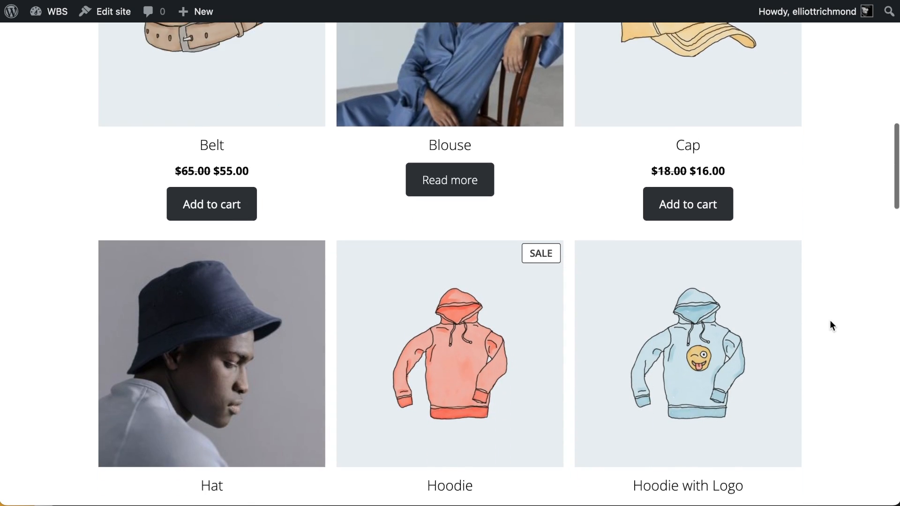
{"action": "scroll", "coordinate": [674, 353], "scroll_direction": "down", "scroll_amount": 20}
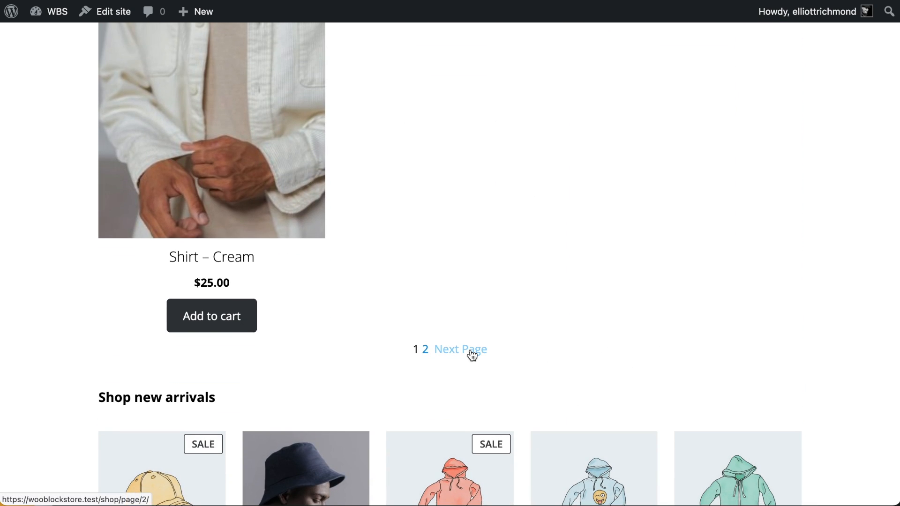
{"action": "left_click", "coordinate": [471, 352]}
{"action": "scroll", "coordinate": [861, 336], "scroll_direction": "down", "scroll_amount": 20}
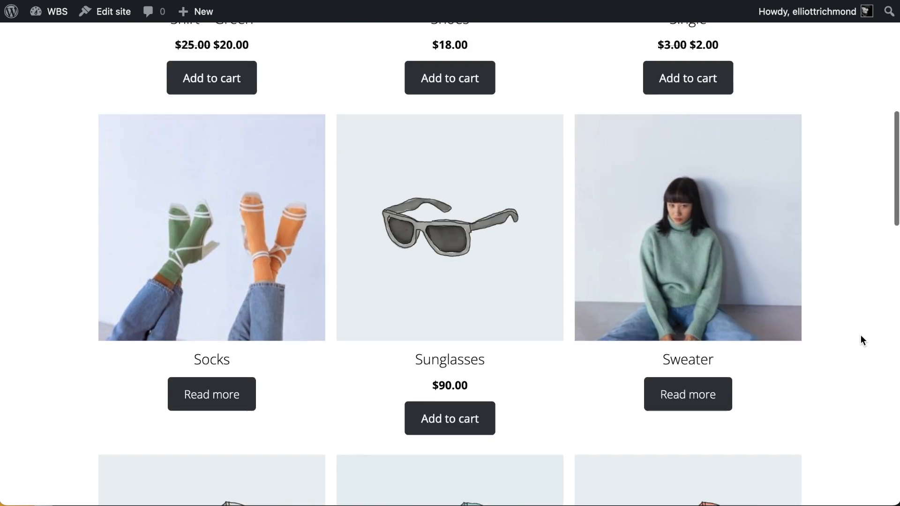
{"action": "scroll", "coordinate": [861, 336], "scroll_direction": "up", "scroll_amount": 13}
{"action": "scroll", "coordinate": [170, 358], "scroll_direction": "down", "scroll_amount": 4}
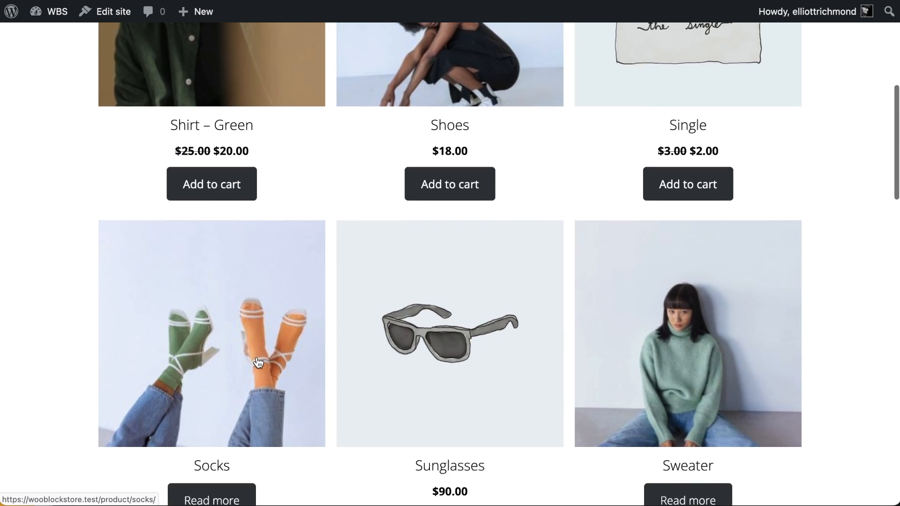
Open the Socks product page and examine how its image, summary and description are laid out.
{"action": "left_click", "coordinate": [232, 275]}
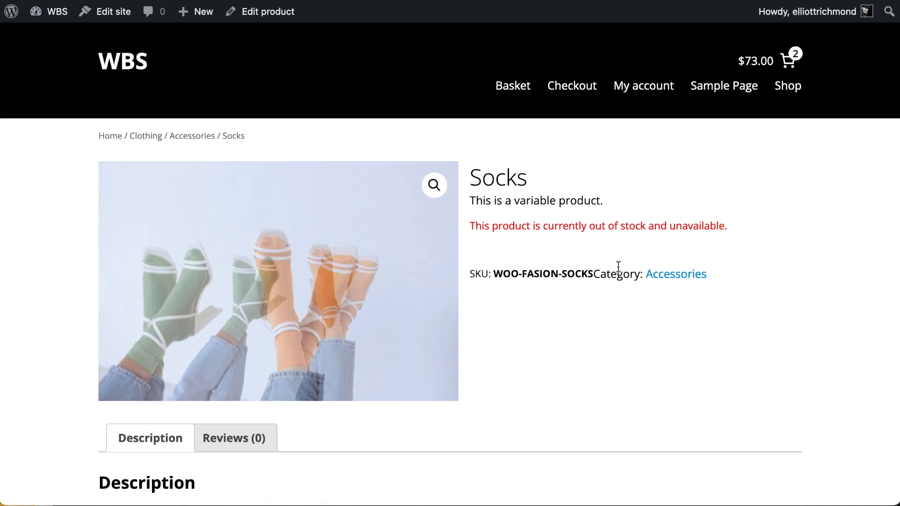
{"action": "scroll", "coordinate": [782, 261], "scroll_direction": "down", "scroll_amount": 3}
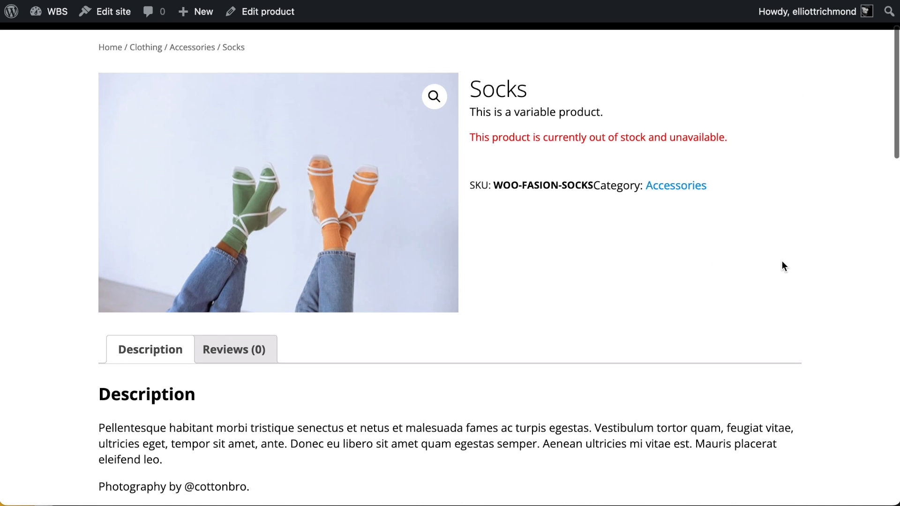
{"action": "scroll", "coordinate": [782, 265], "scroll_direction": "up", "scroll_amount": 1}
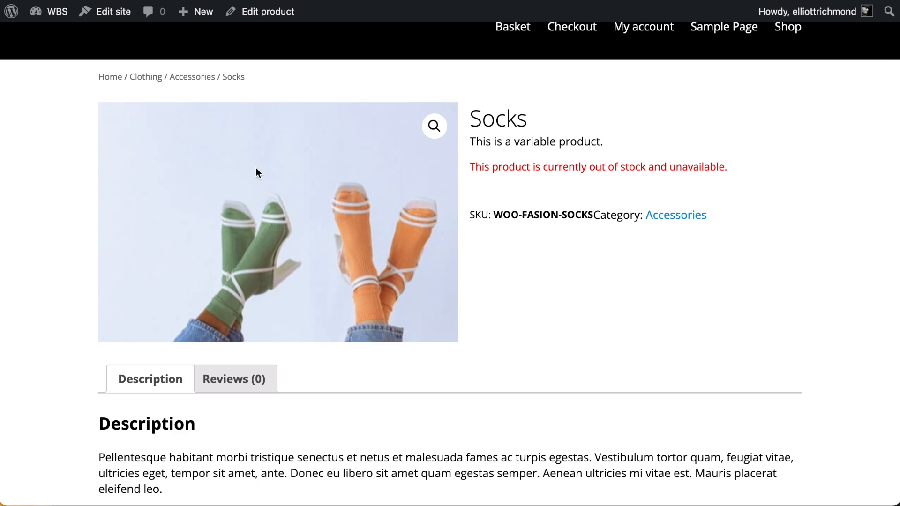
Edit the site from the Socks page, go to the templates list and add a new Single item: Product template.
{"action": "left_click", "coordinate": [117, 18]}
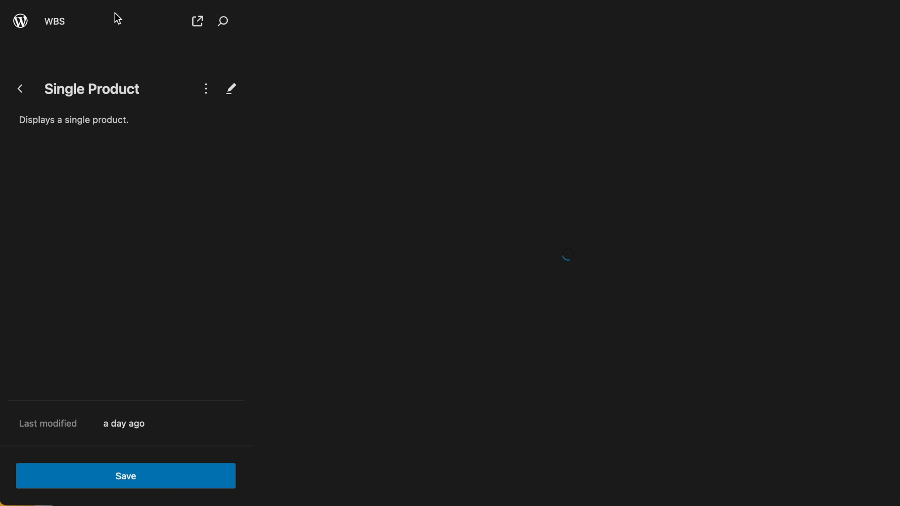
{"action": "left_click", "coordinate": [21, 90]}
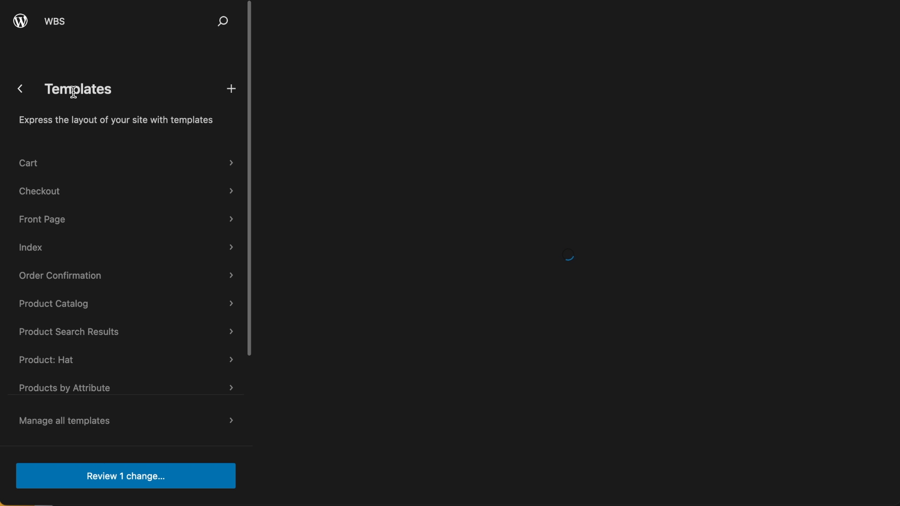
{"action": "left_click", "coordinate": [232, 89]}
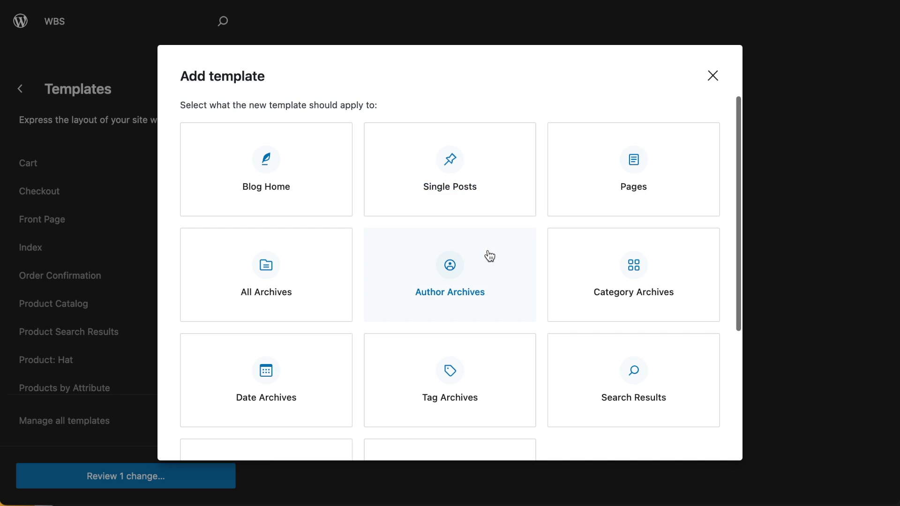
{"action": "scroll", "coordinate": [490, 279], "scroll_direction": "down", "scroll_amount": 4}
{"action": "scroll", "coordinate": [426, 333], "scroll_direction": "up", "scroll_amount": 1}
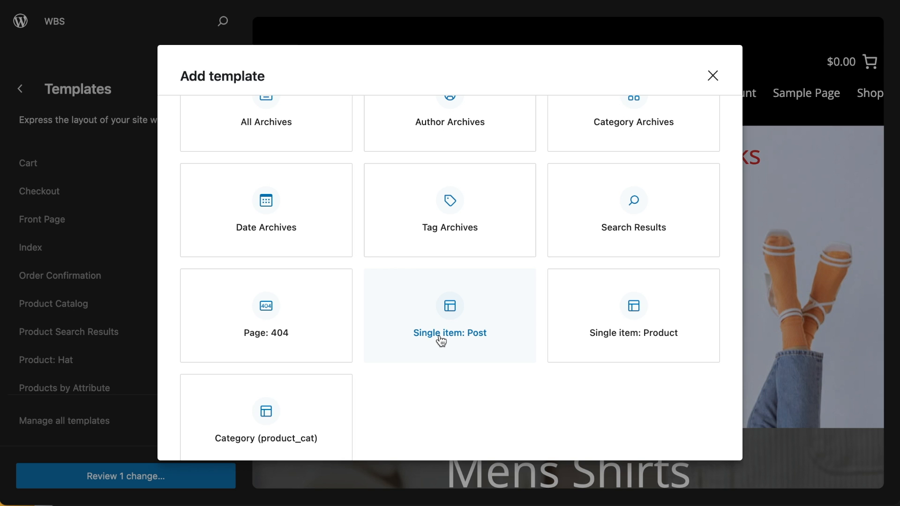
{"action": "scroll", "coordinate": [441, 340], "scroll_direction": "down", "scroll_amount": 3}
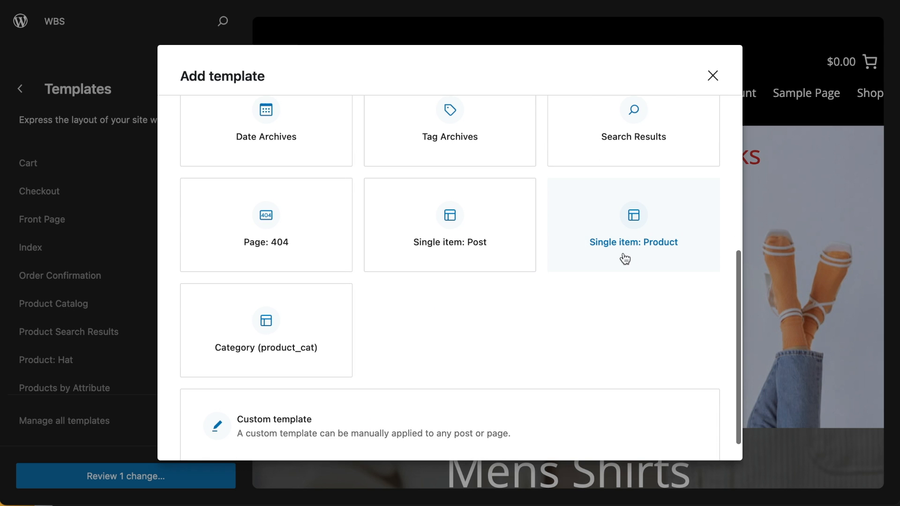
{"action": "left_click", "coordinate": [634, 224]}
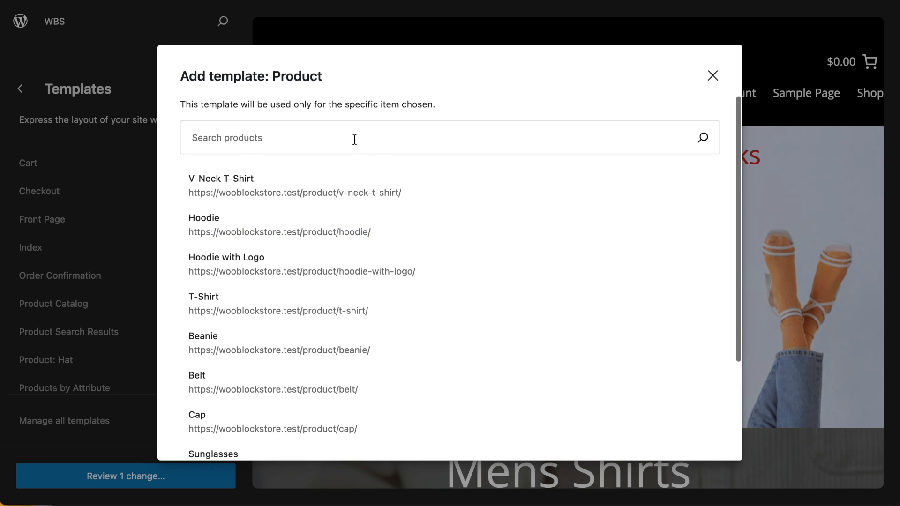
Search the products for "sock", assign the new template to Socks and skip the starter pattern.
{"action": "left_click", "coordinate": [355, 139]}
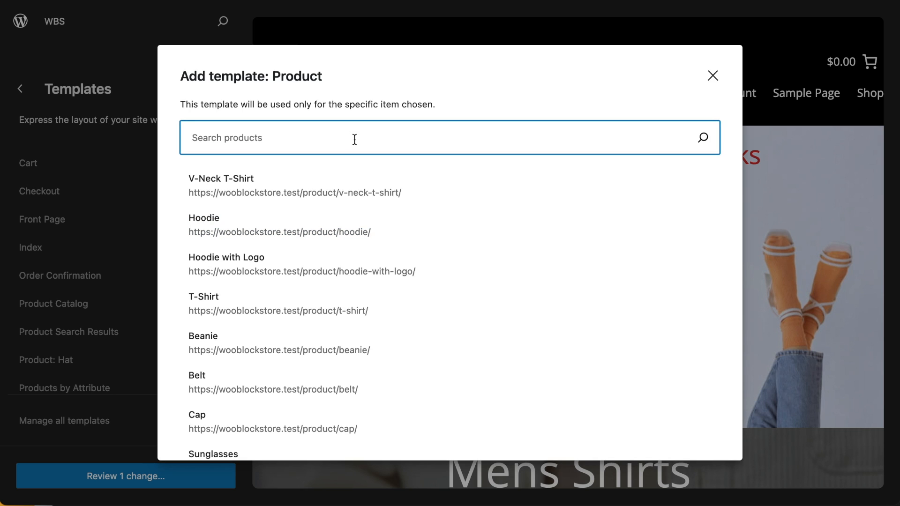
{"action": "type", "text": "sock"}
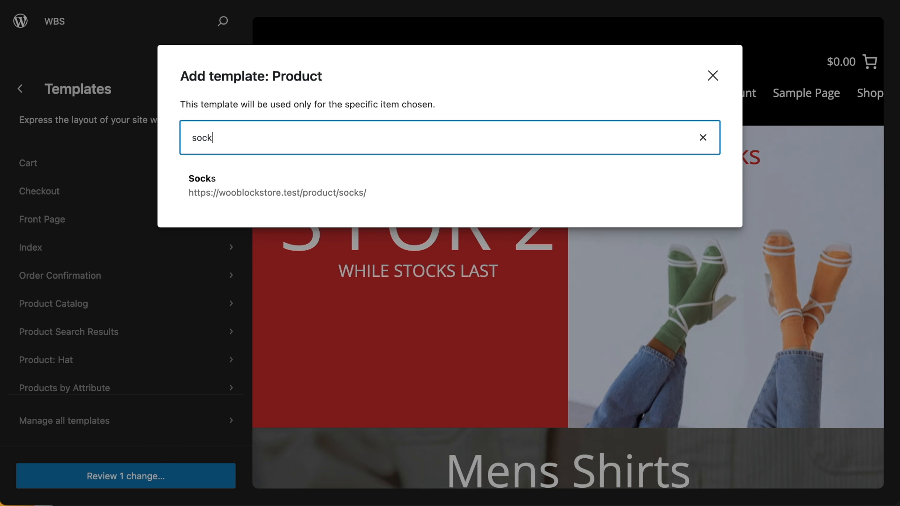
{"action": "left_click", "coordinate": [245, 187]}
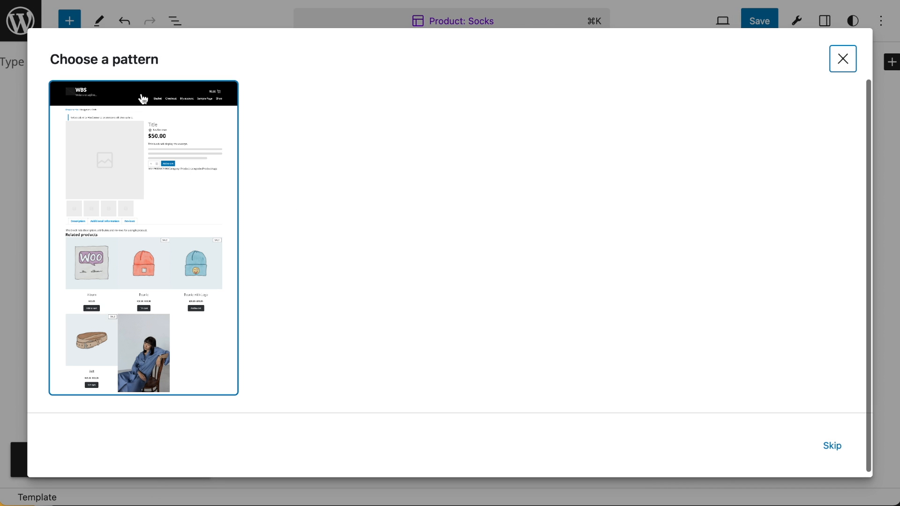
{"action": "left_click", "coordinate": [832, 448]}
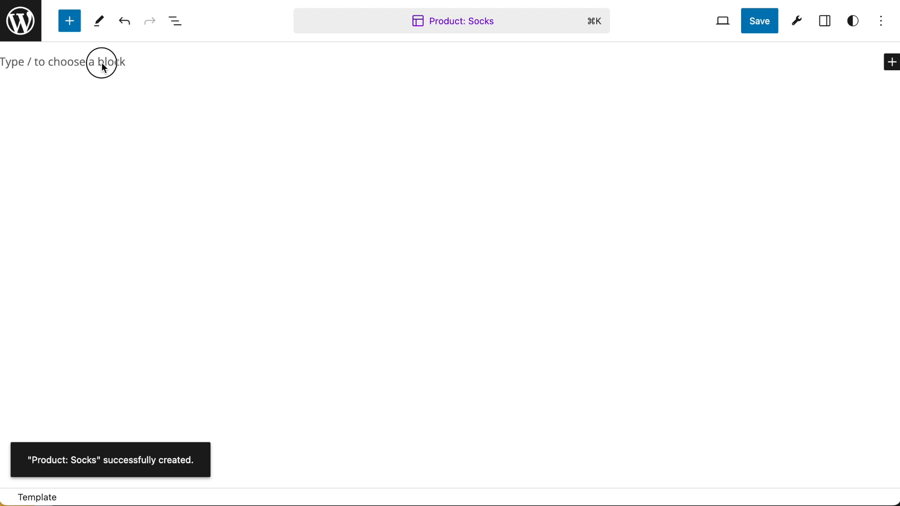
Insert the Header block at the start of the empty Product: Socks template.
{"action": "left_click", "coordinate": [102, 63]}
{"action": "type", "text": "/h"}
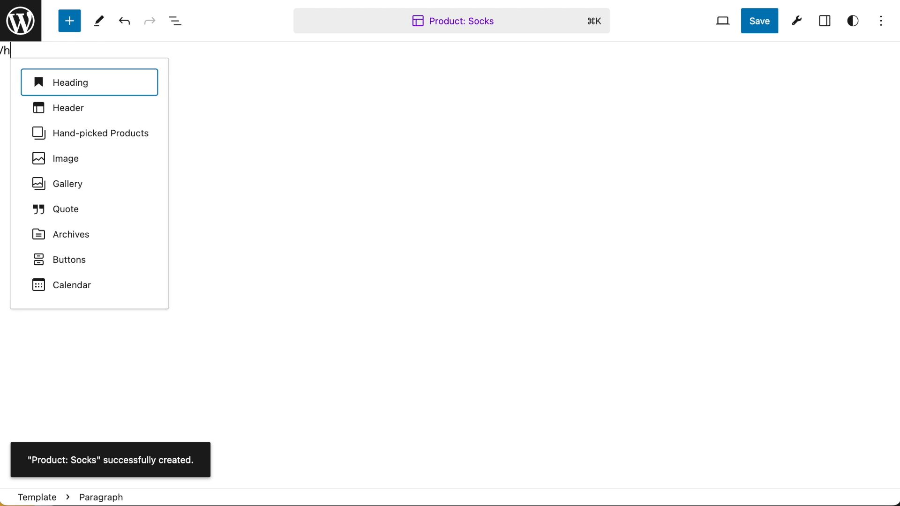
{"action": "type", "text": "ead"}
{"action": "key", "text": "Down"}
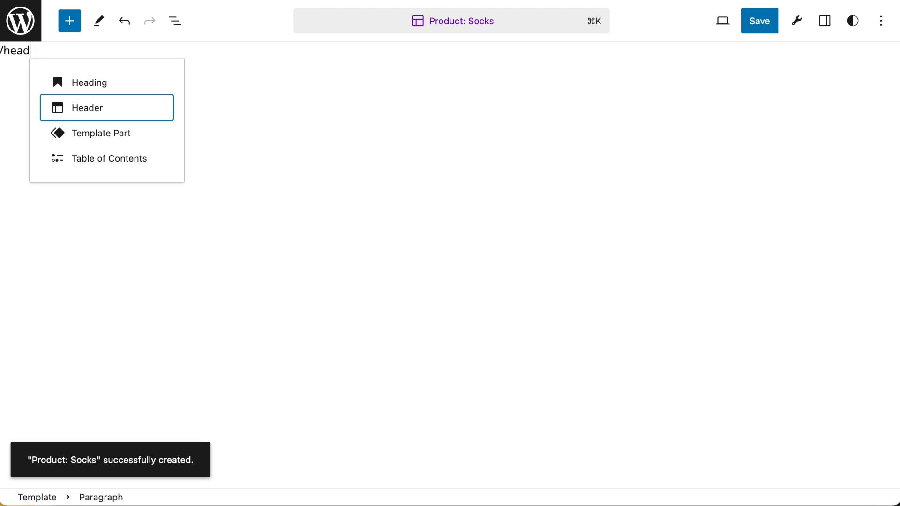
{"action": "key", "text": "Return"}
Add a new block below the header and make it the Footer.
{"action": "key", "text": "Return"}
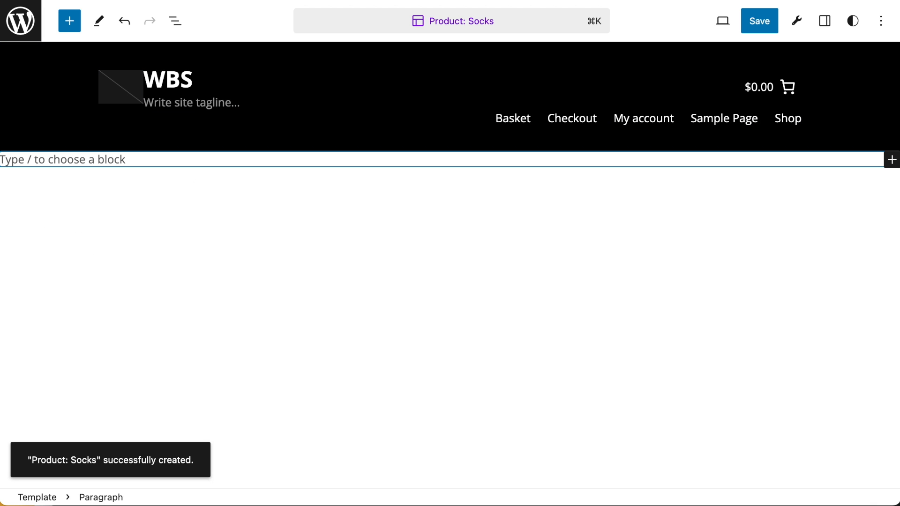
{"action": "type", "text": "/foot"}
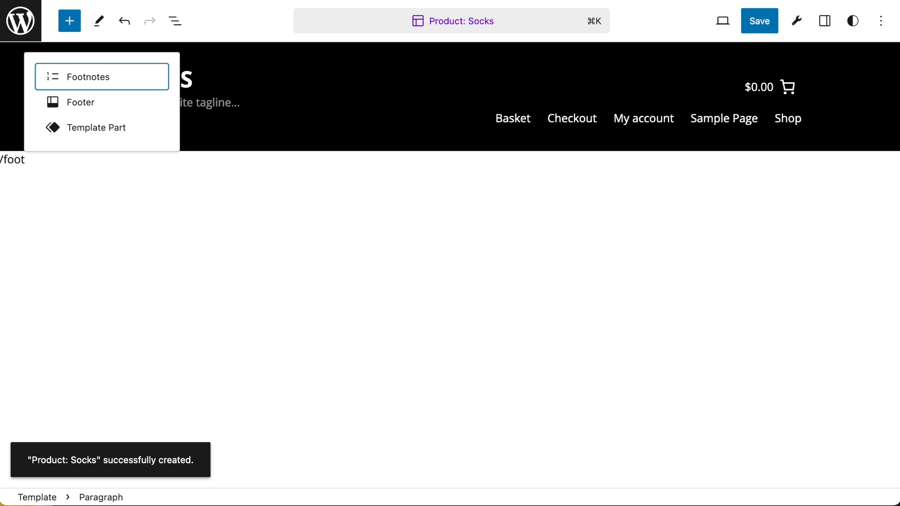
{"action": "key", "text": "Down"}
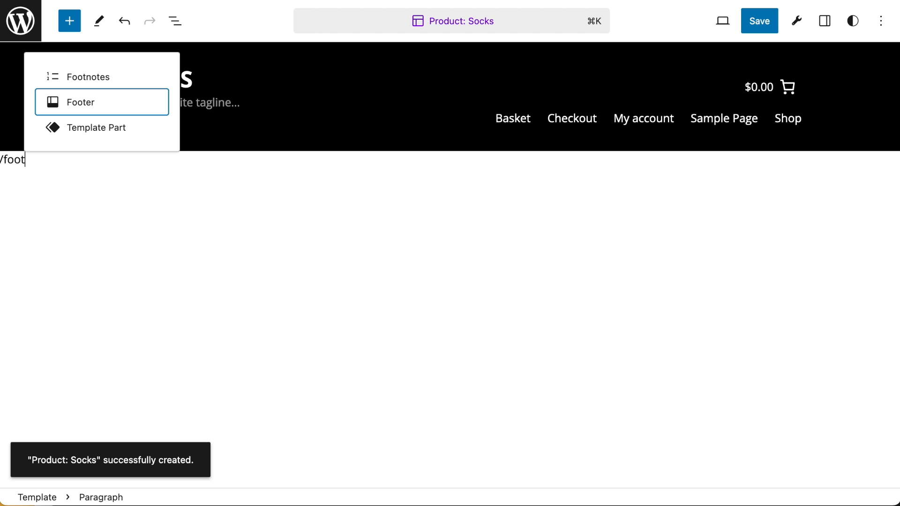
{"action": "key", "text": "Return"}
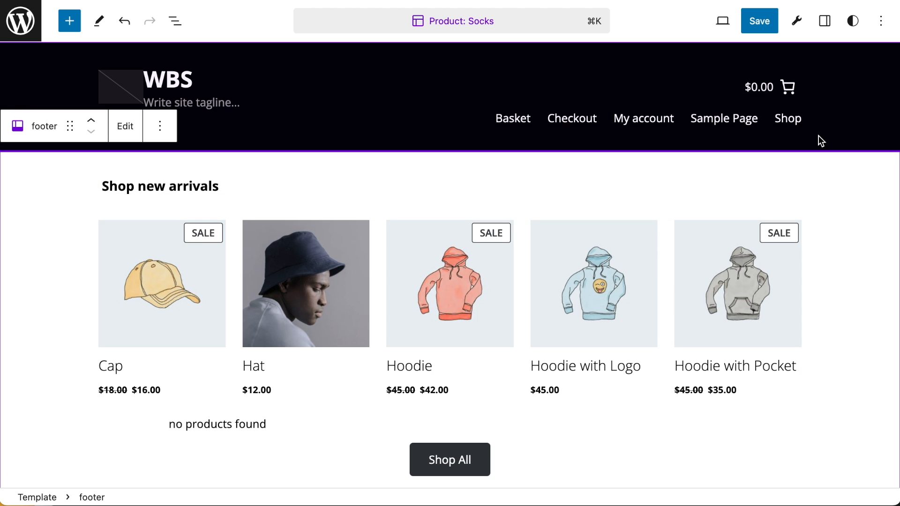
Show the template's List View and select the header block in it.
{"action": "left_click", "coordinate": [176, 23]}
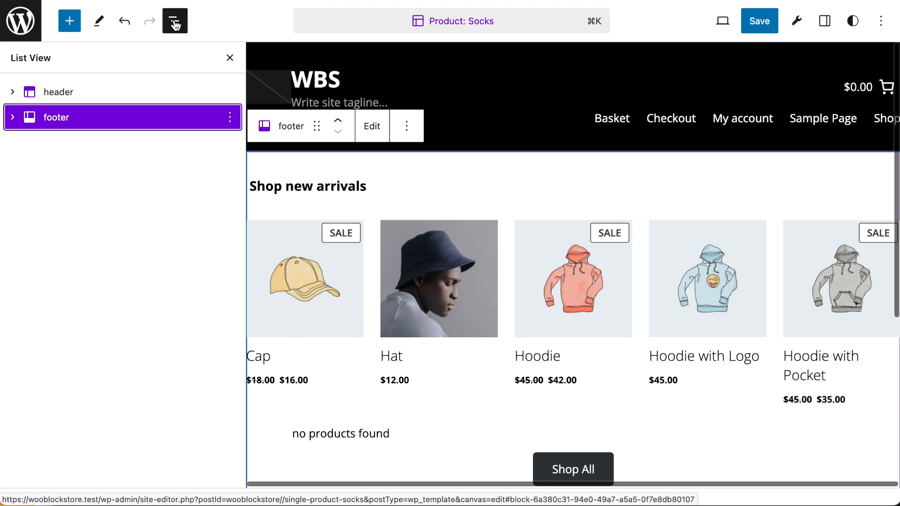
{"action": "left_click", "coordinate": [61, 93]}
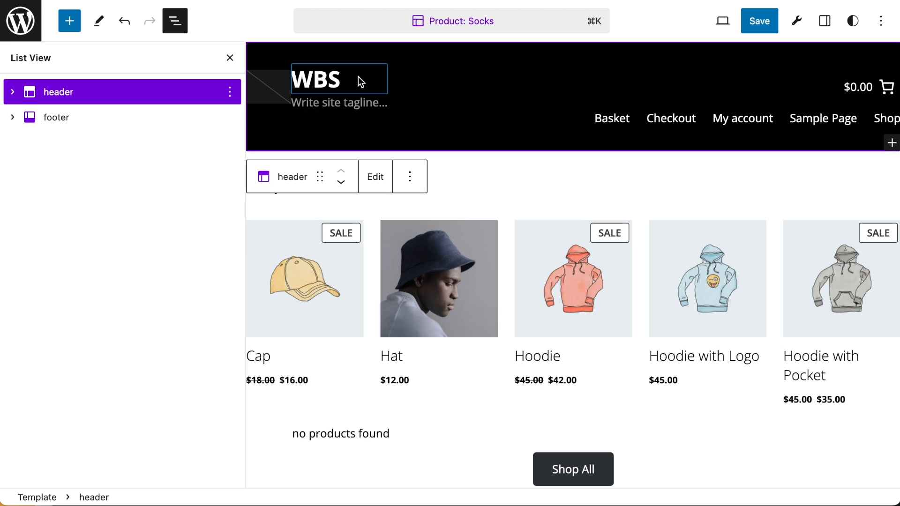
{"action": "left_click", "coordinate": [231, 93]}
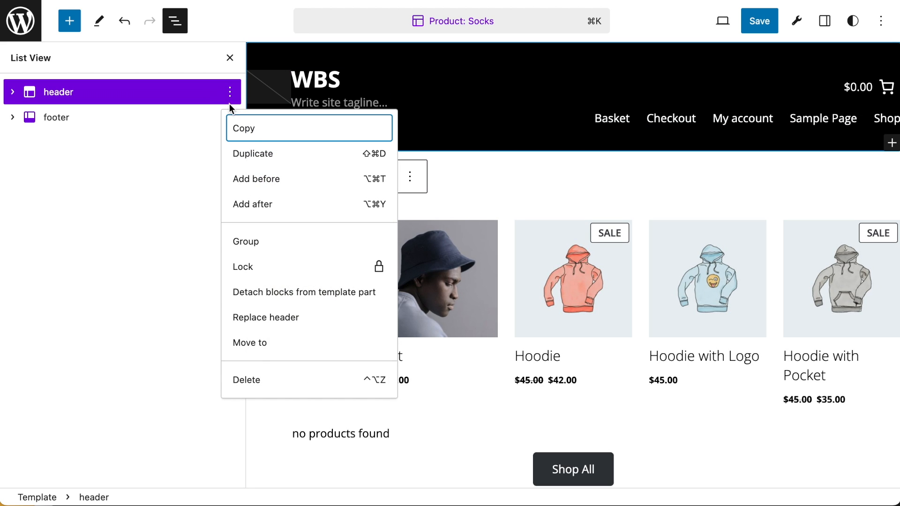
{"action": "left_click", "coordinate": [97, 187]}
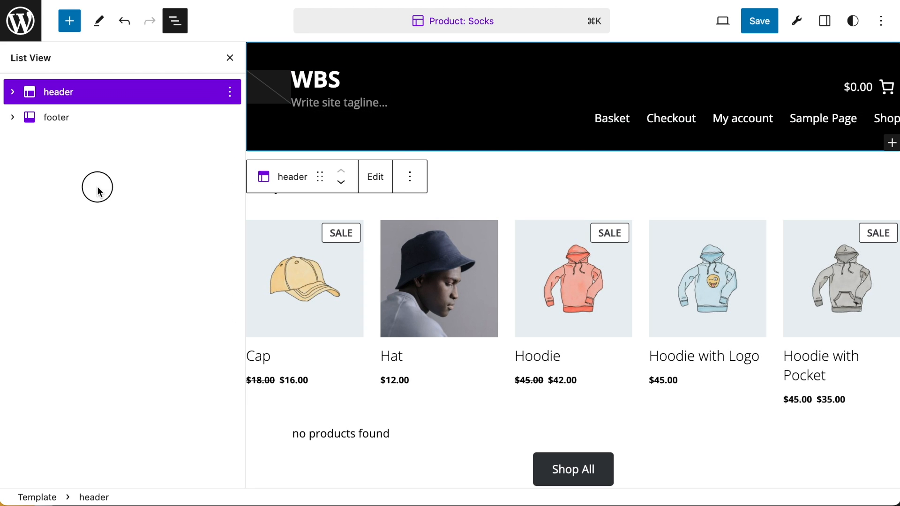
{"action": "left_click", "coordinate": [58, 97]}
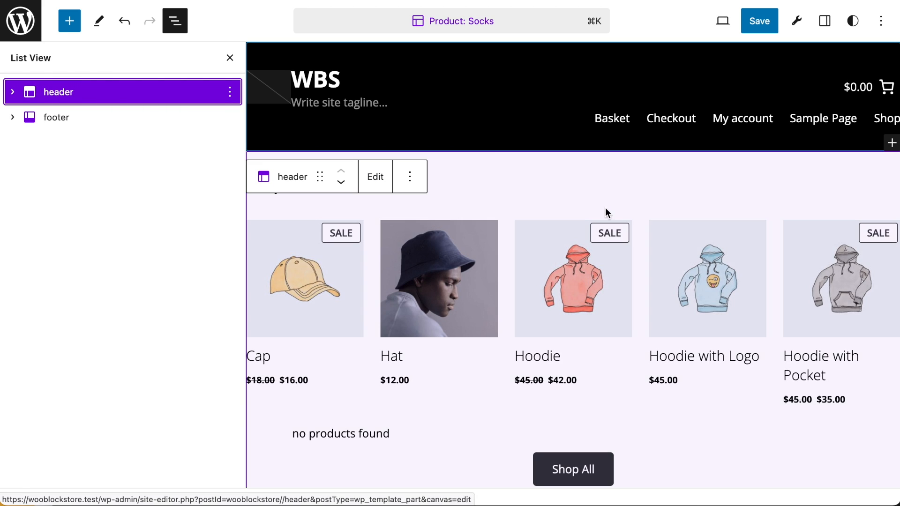
Add a Group block with the single-container layout and place it between the header and footer.
{"action": "left_click", "coordinate": [494, 150]}
{"action": "key", "text": "Return"}
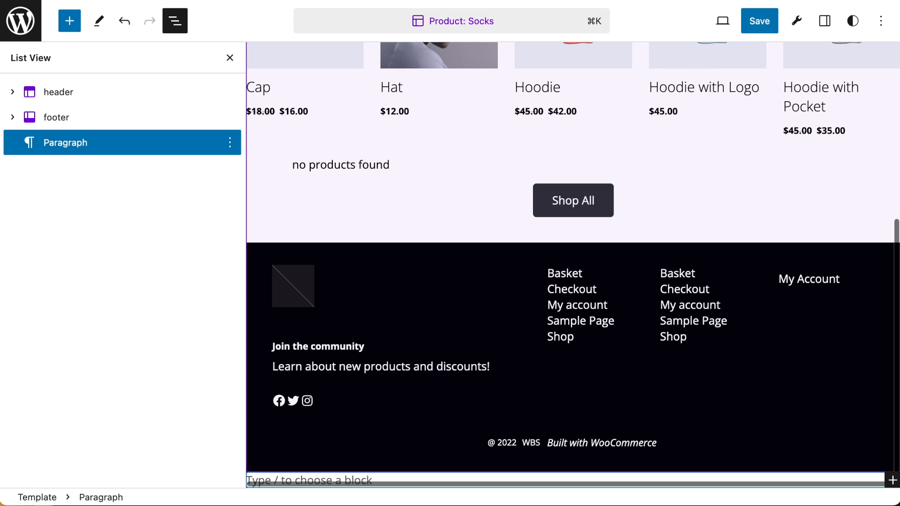
{"action": "type", "text": "/"}
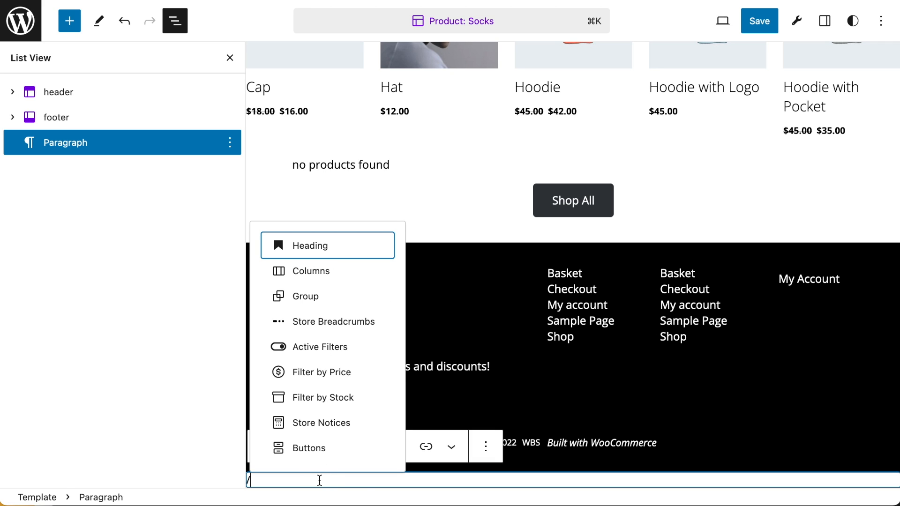
{"action": "type", "text": "grou"}
{"action": "key", "text": "Return"}
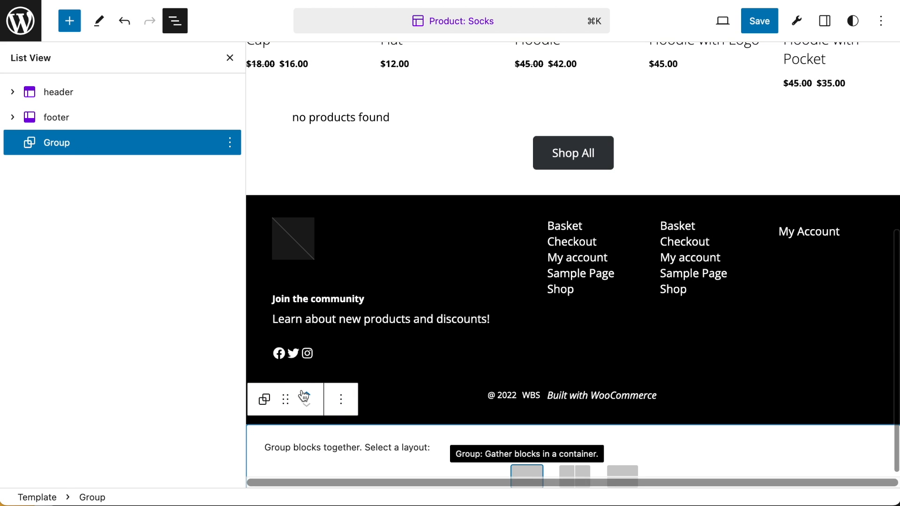
{"action": "left_click", "coordinate": [306, 395]}
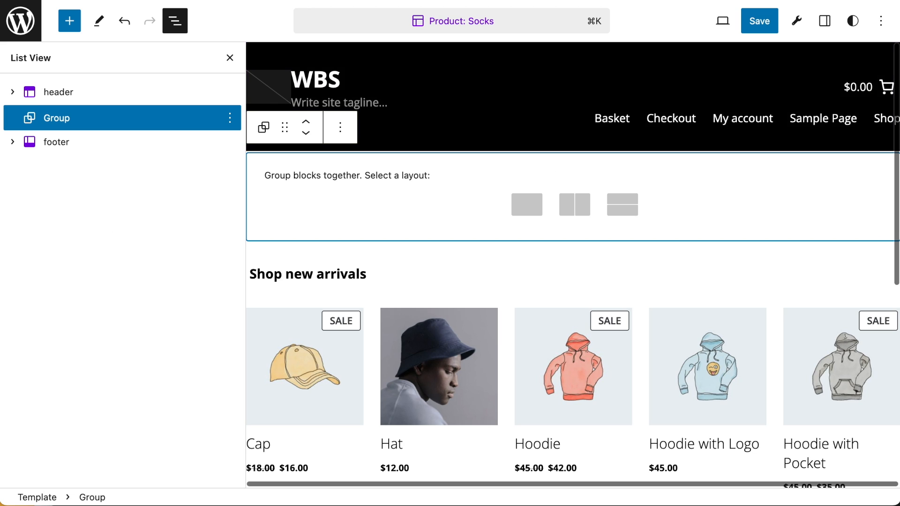
{"action": "left_click", "coordinate": [534, 206]}
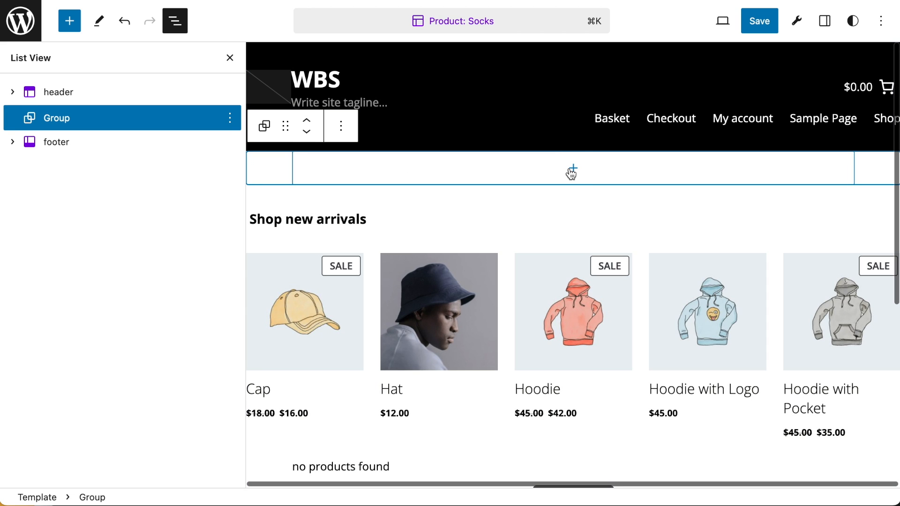
Insert a Cover block in the group, using the media library photo of feet in green and orange socks.
{"action": "left_click", "coordinate": [572, 170]}
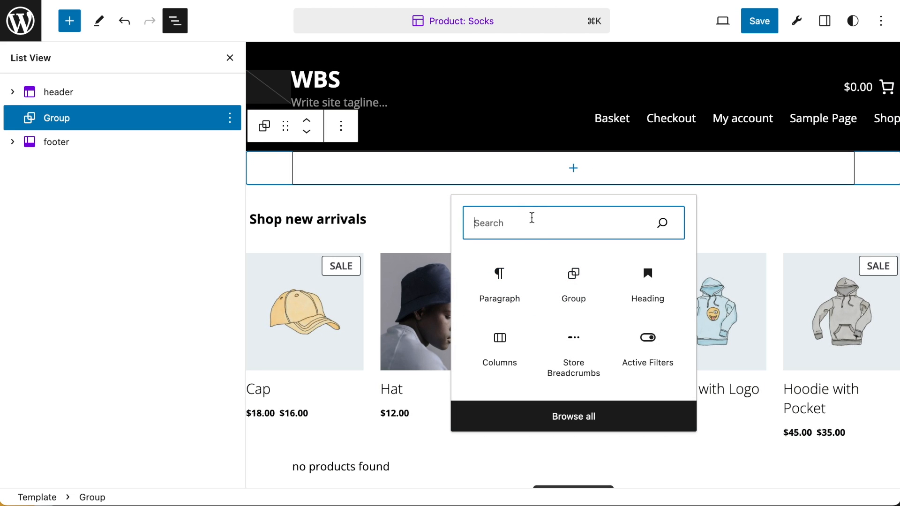
{"action": "type", "text": "cover"}
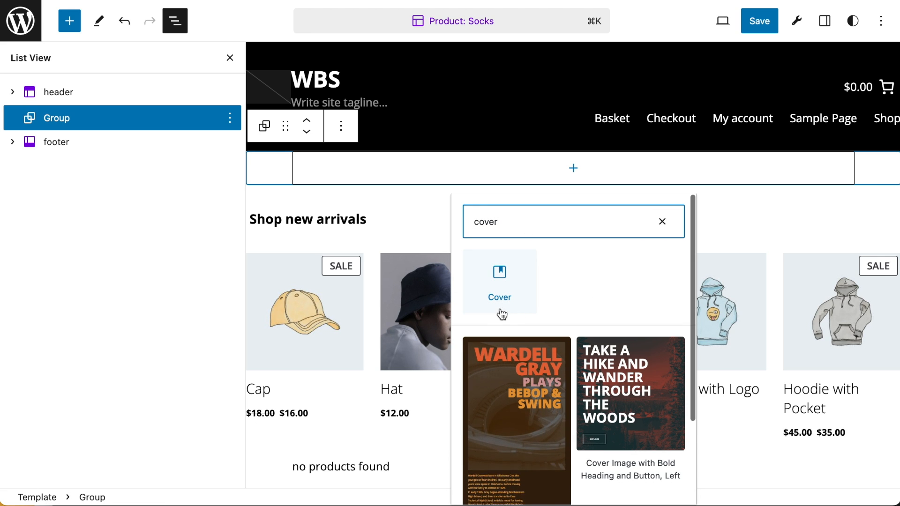
{"action": "left_click", "coordinate": [494, 279]}
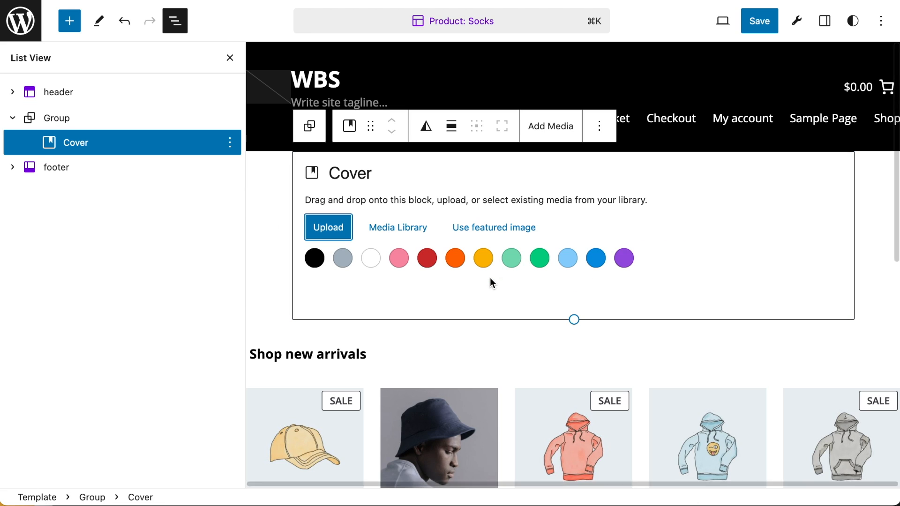
{"action": "left_click", "coordinate": [419, 230]}
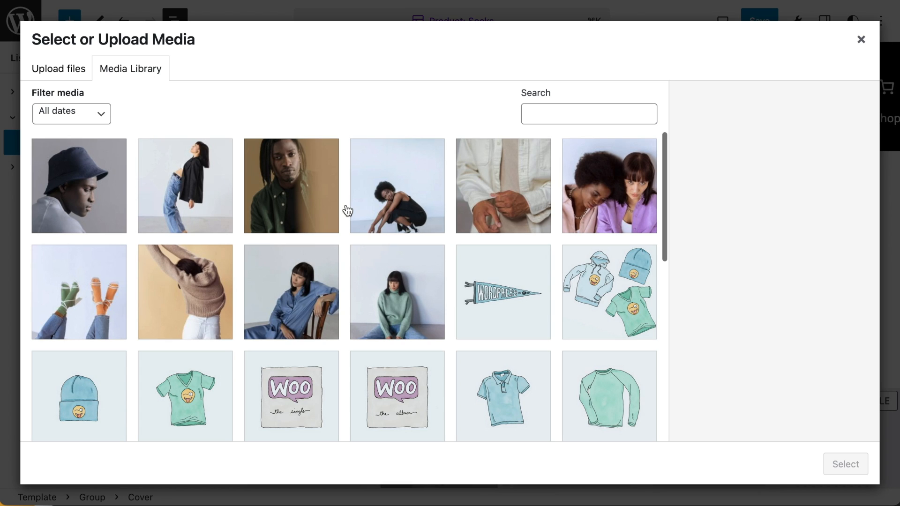
{"action": "left_click", "coordinate": [78, 287]}
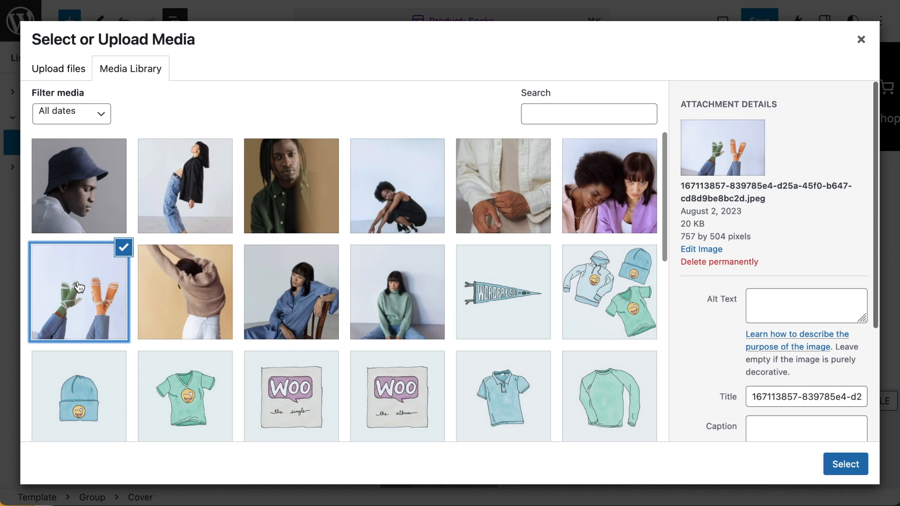
{"action": "left_click", "coordinate": [843, 463]}
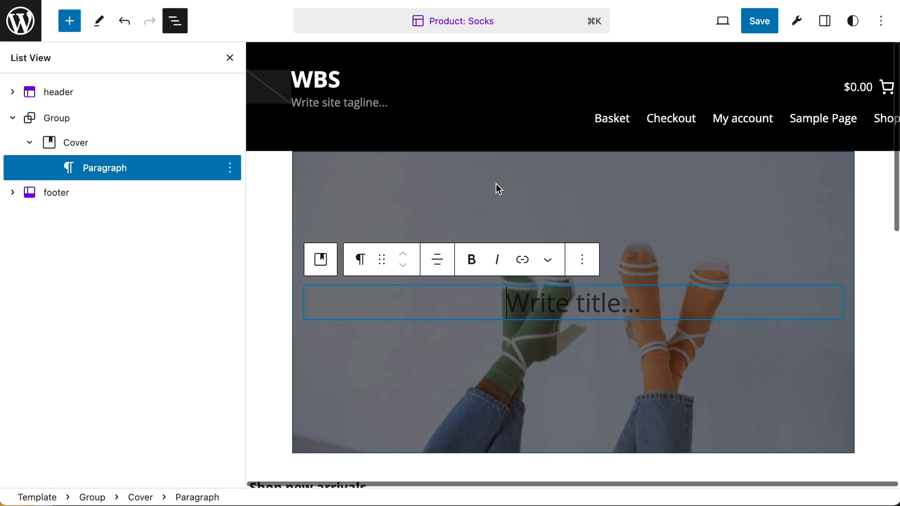
Set the Cover block's overlay opacity to 0.
{"action": "left_click", "coordinate": [467, 202]}
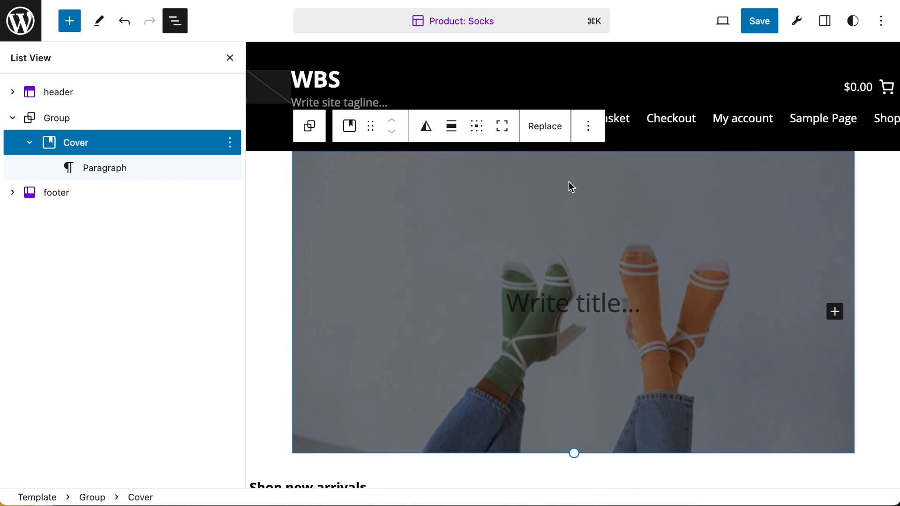
{"action": "left_click", "coordinate": [825, 21]}
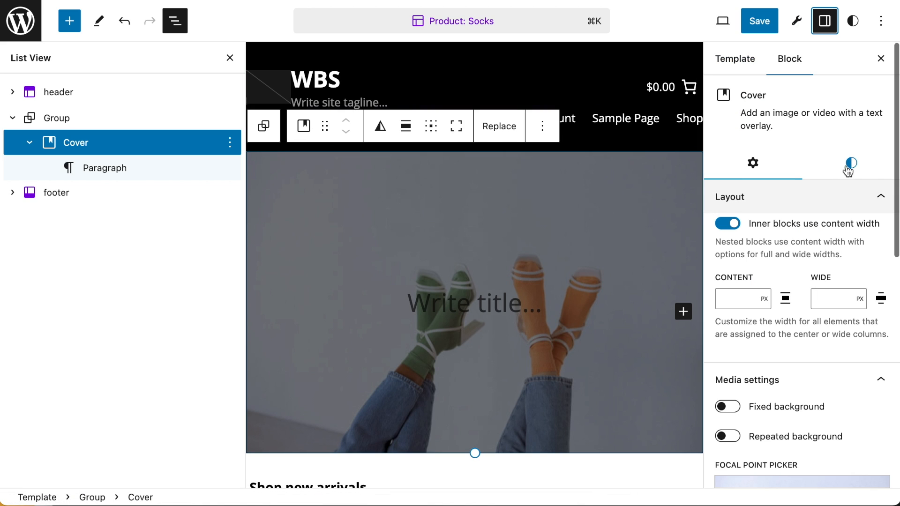
{"action": "left_click", "coordinate": [852, 164]}
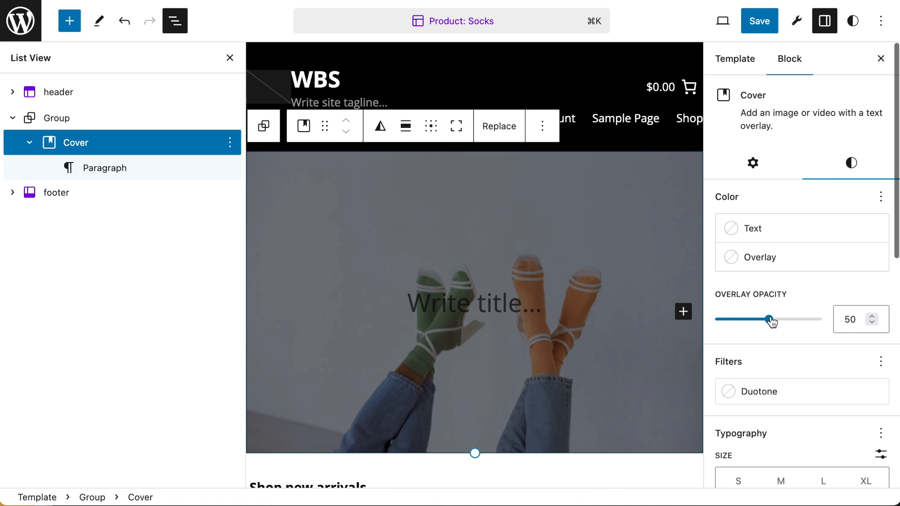
{"action": "left_click_drag", "start_coordinate": [770, 319], "coordinate": [701, 319]}
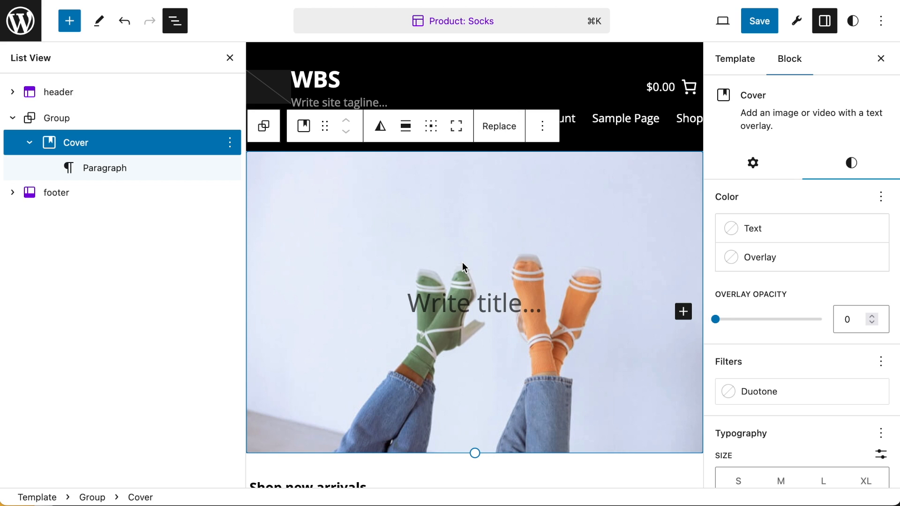
Add a nested Group block below the Cover block, with the single-container layout.
{"action": "scroll", "coordinate": [462, 266], "scroll_direction": "down", "scroll_amount": 1}
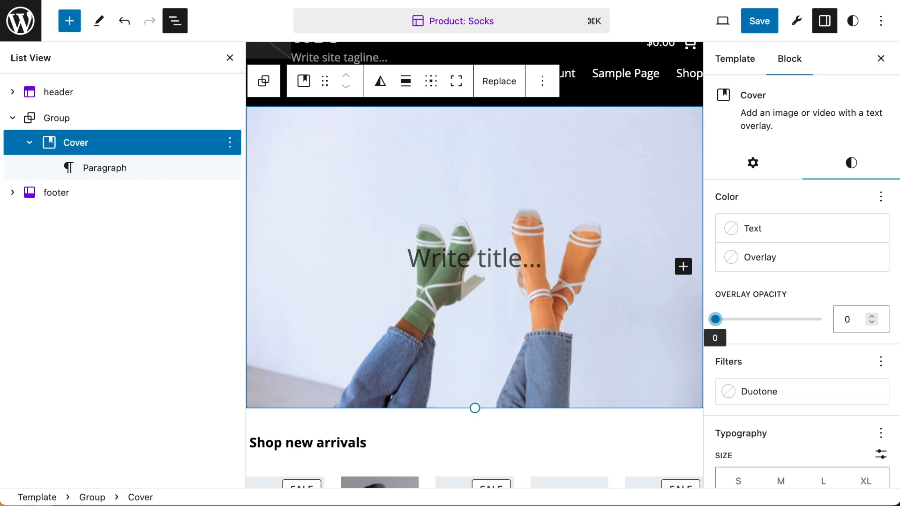
{"action": "left_click", "coordinate": [88, 146]}
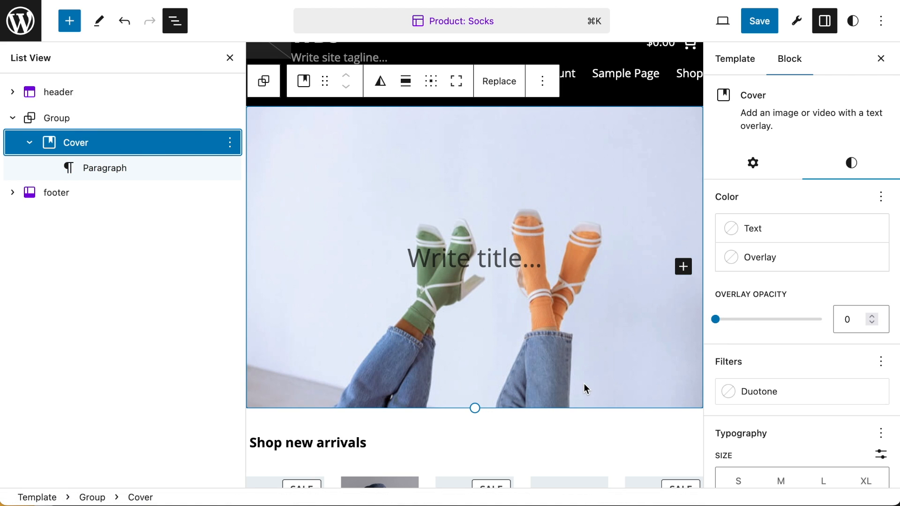
{"action": "key", "text": "Return"}
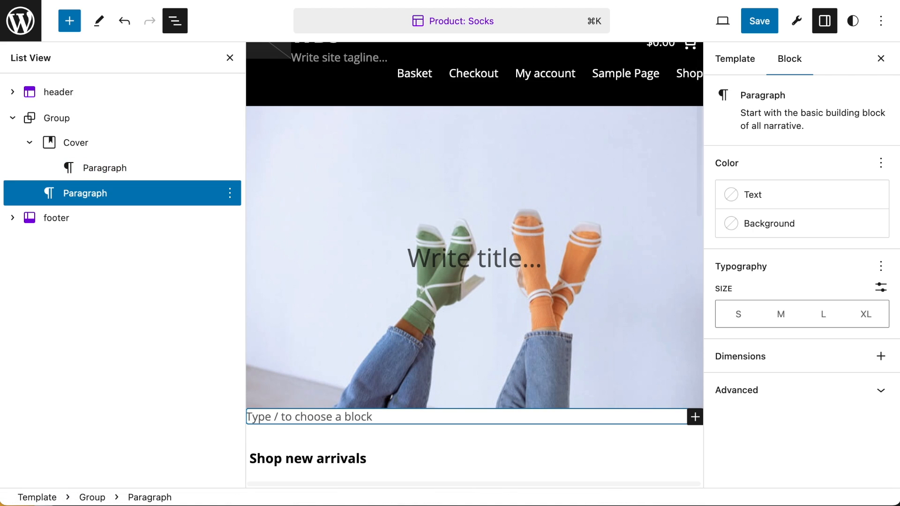
{"action": "type", "text": "/group"}
{"action": "key", "text": "Return"}
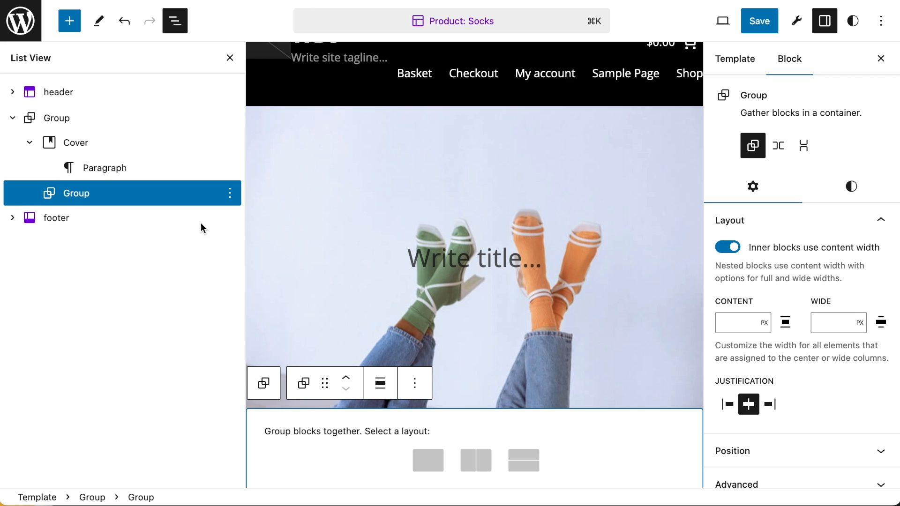
{"action": "scroll", "coordinate": [522, 326], "scroll_direction": "down", "scroll_amount": 5}
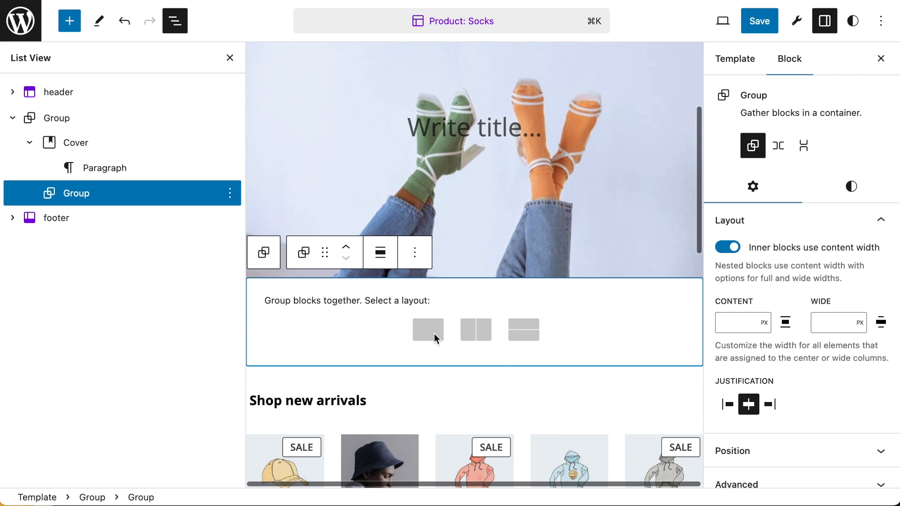
{"action": "left_click", "coordinate": [435, 336]}
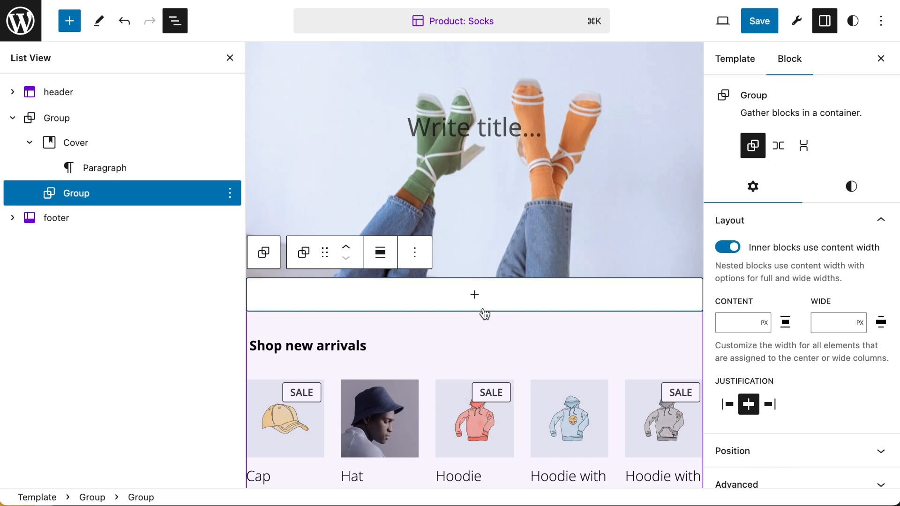
Insert a Row block inside the nested group below the cover.
{"action": "left_click", "coordinate": [475, 296]}
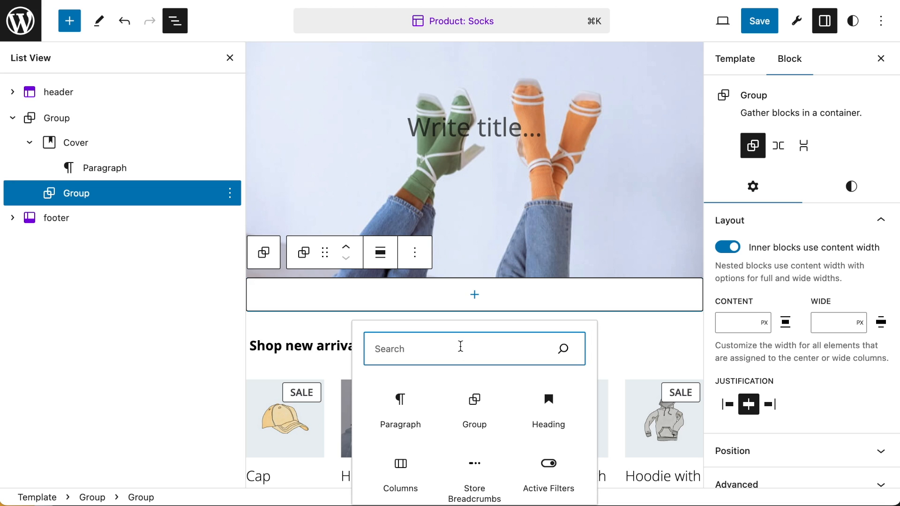
{"action": "type", "text": "ro"}
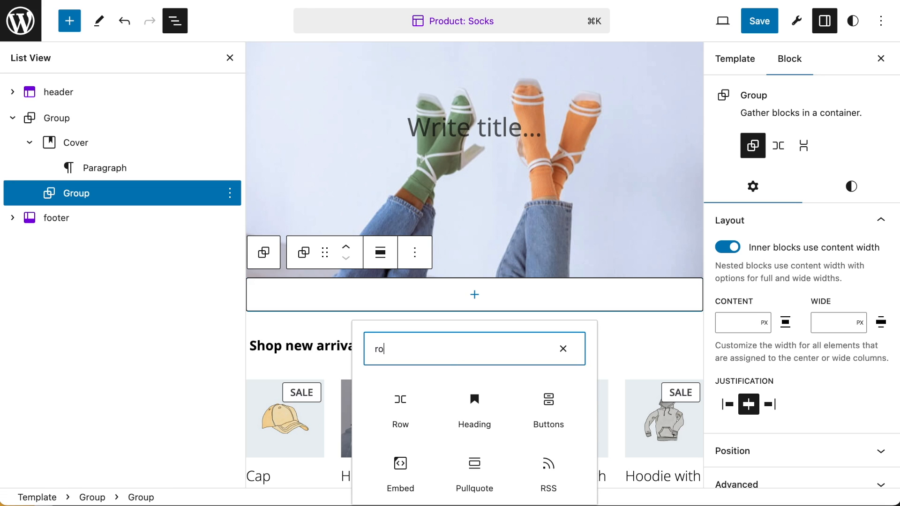
{"action": "left_click", "coordinate": [422, 411]}
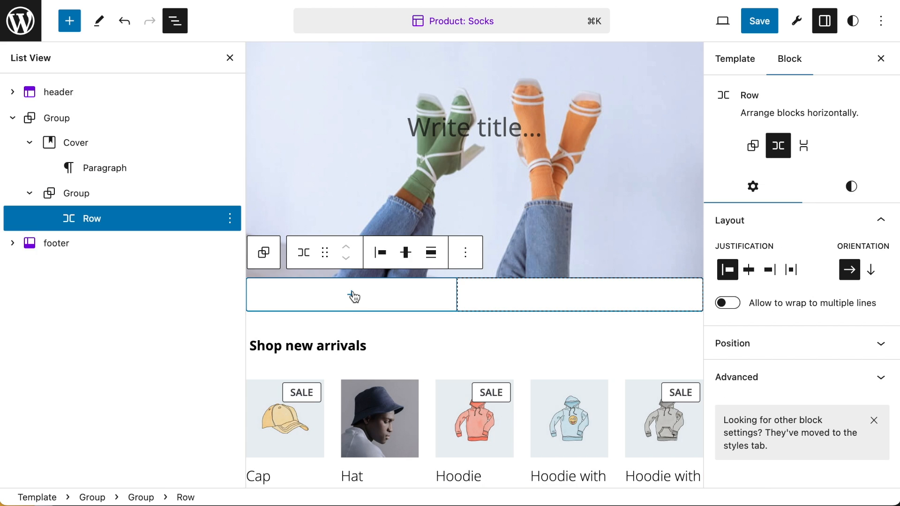
Insert a Product Title block in the row and align its text to the center.
{"action": "left_click", "coordinate": [355, 294]}
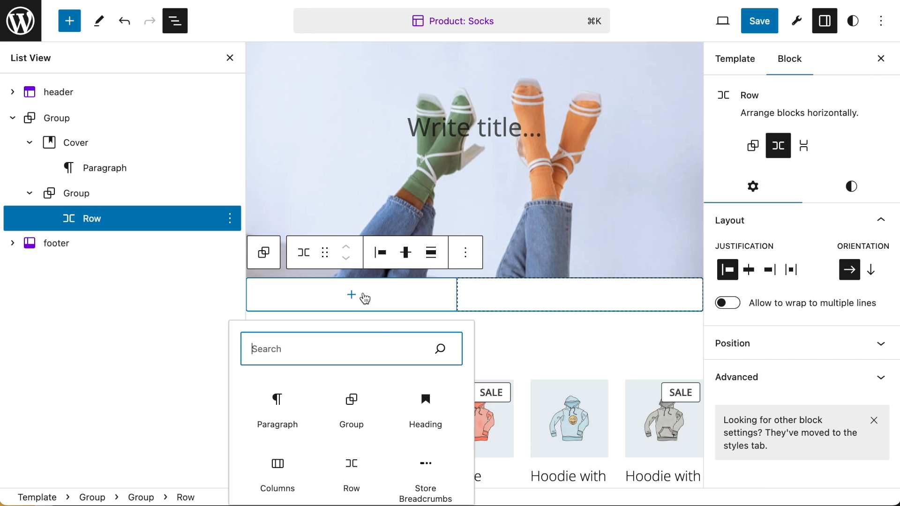
{"action": "left_click", "coordinate": [346, 354]}
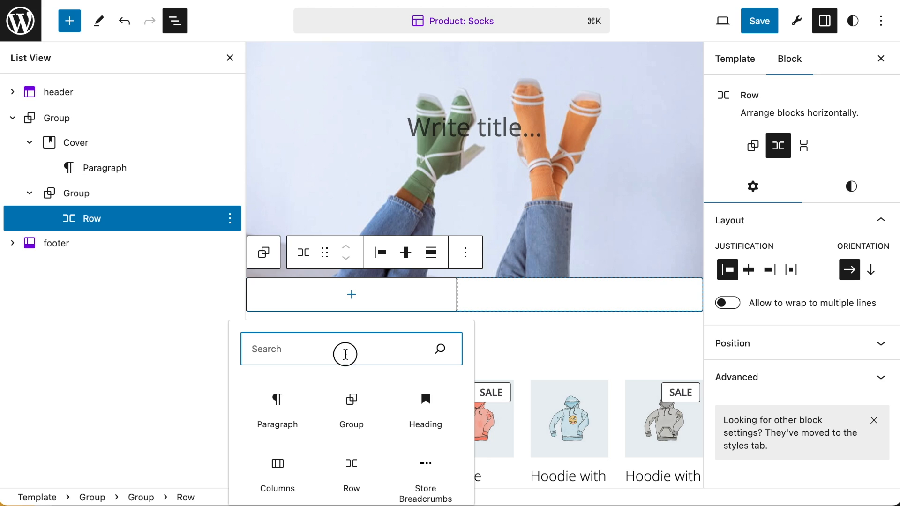
{"action": "type", "text": "pr"}
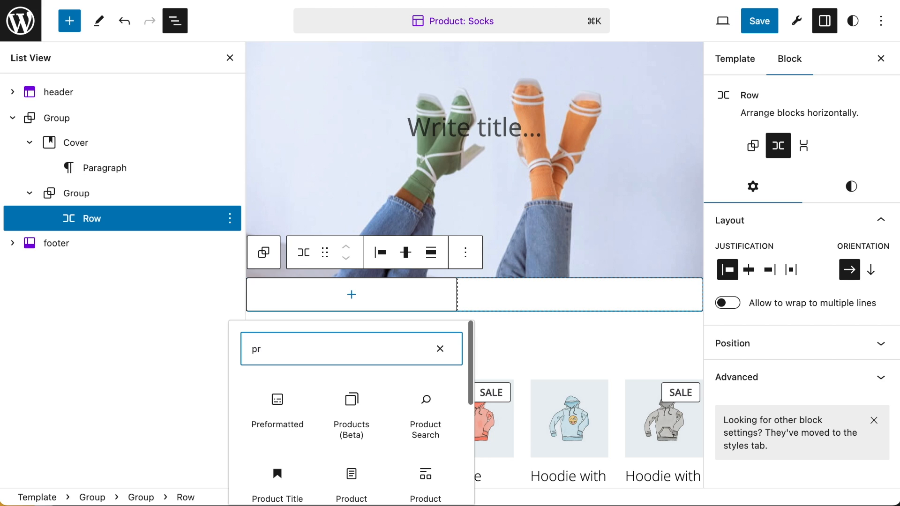
{"action": "type", "text": "odcut"}
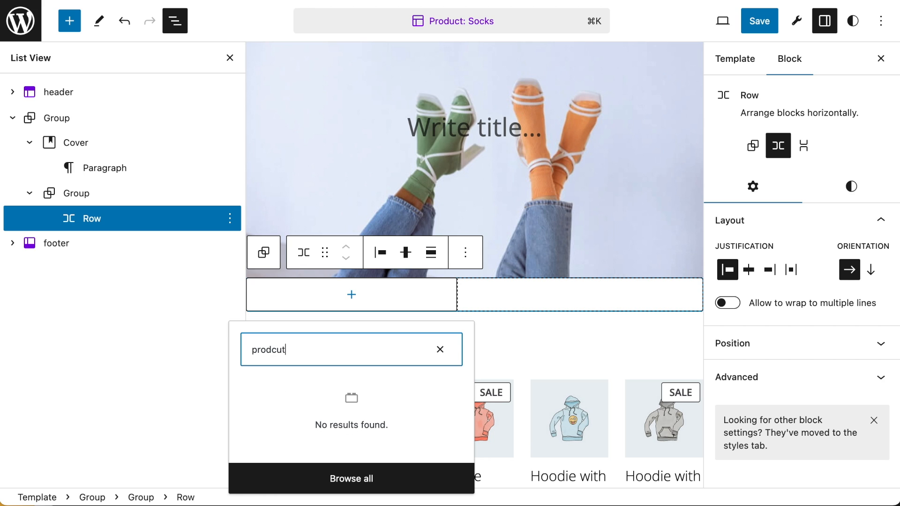
{"action": "key", "text": "BackSpace"}
{"action": "key", "text": "BackSpace"}
{"action": "key", "text": "BackSpace"}
{"action": "type", "text": "uct"}
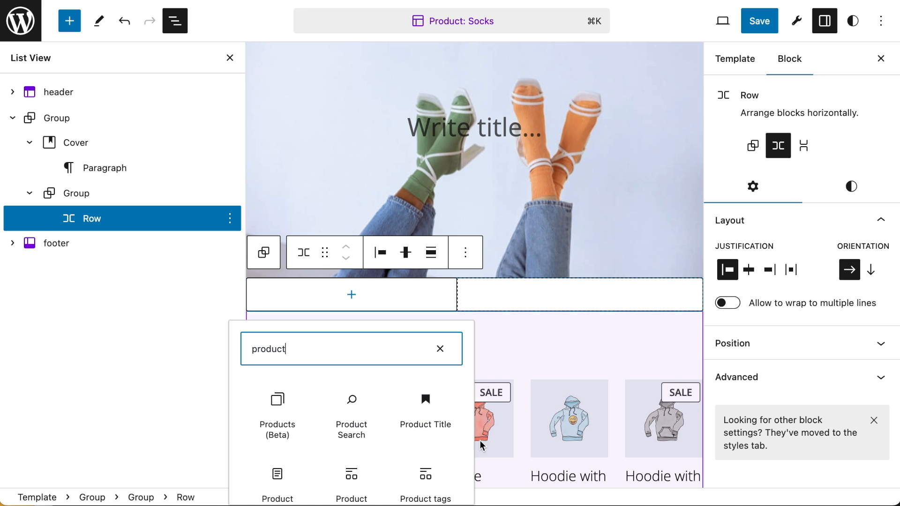
{"action": "left_click", "coordinate": [428, 409]}
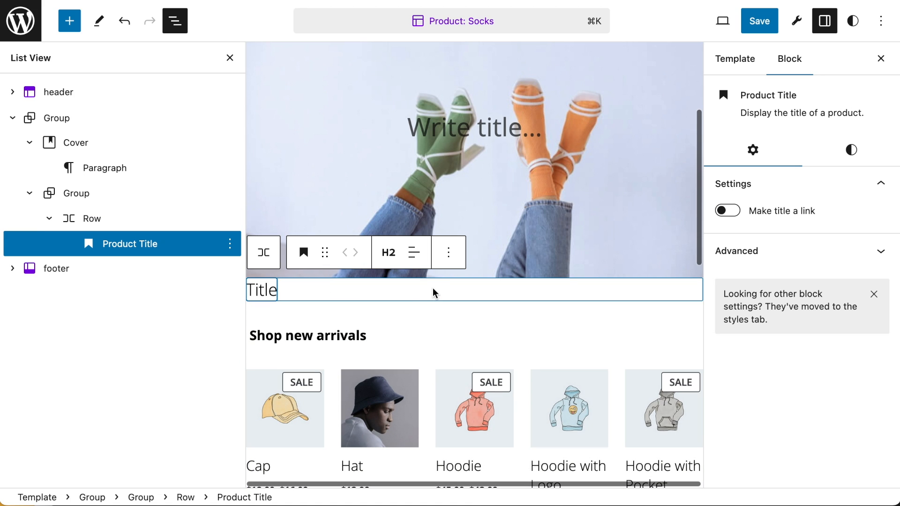
{"action": "left_click", "coordinate": [414, 255]}
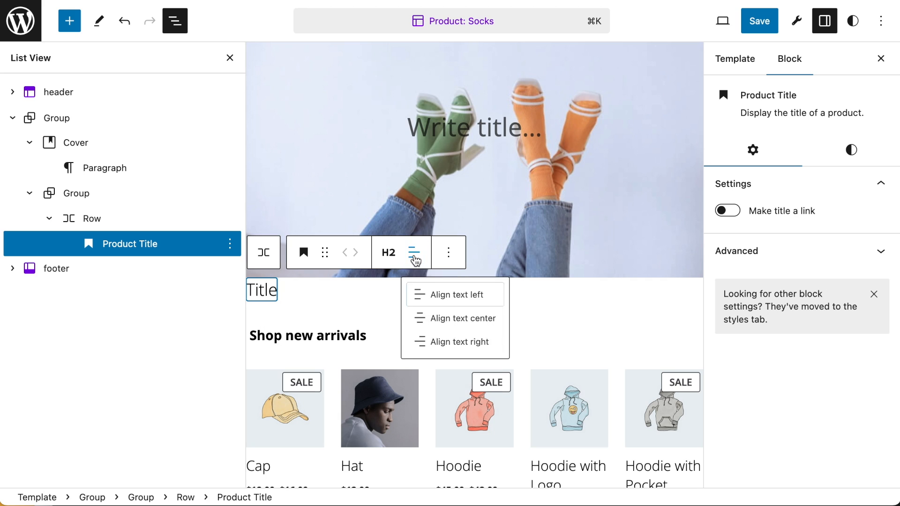
{"action": "left_click", "coordinate": [464, 323]}
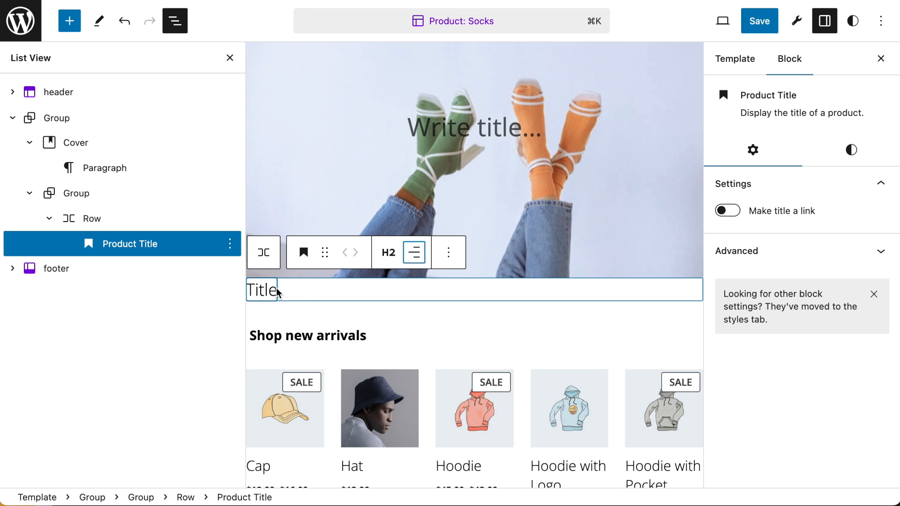
Add an empty paragraph block after the Product Title inside the row.
{"action": "left_click", "coordinate": [230, 244]}
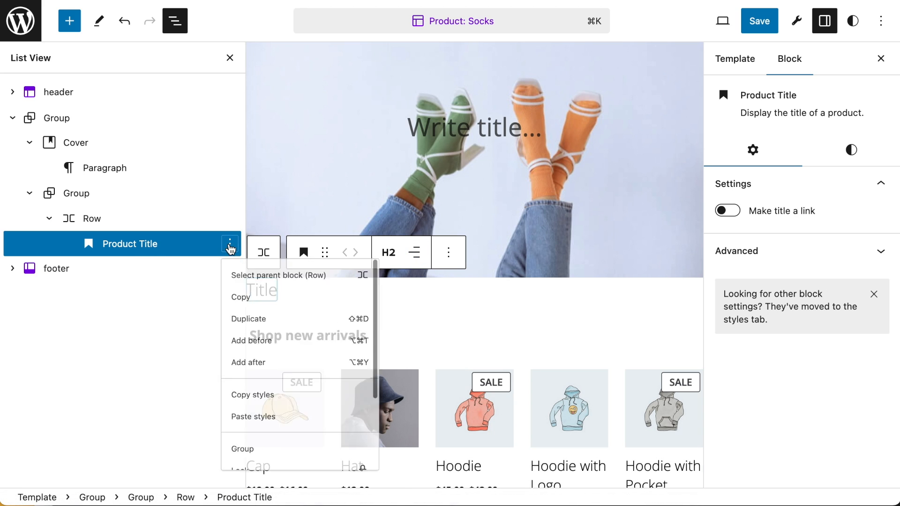
{"action": "left_click", "coordinate": [228, 243]}
{"action": "left_click", "coordinate": [345, 286]}
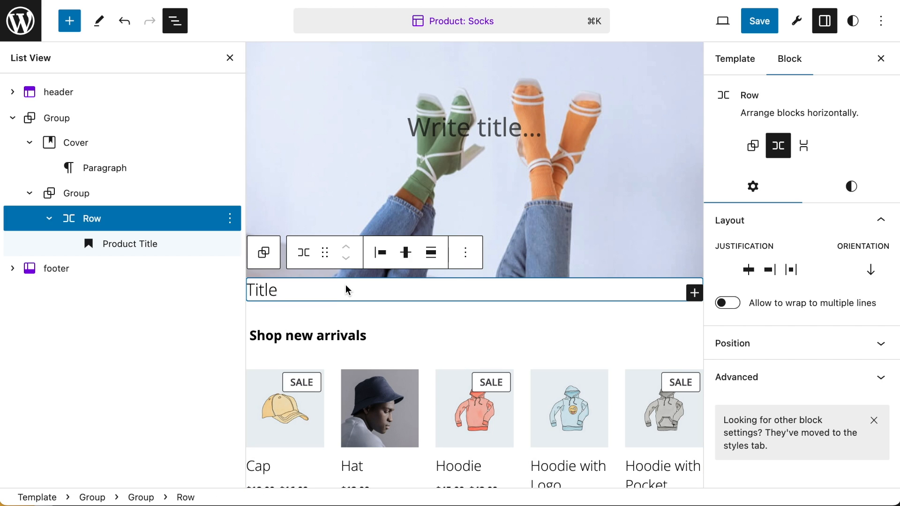
{"action": "left_click", "coordinate": [276, 290]}
{"action": "key", "text": "Return"}
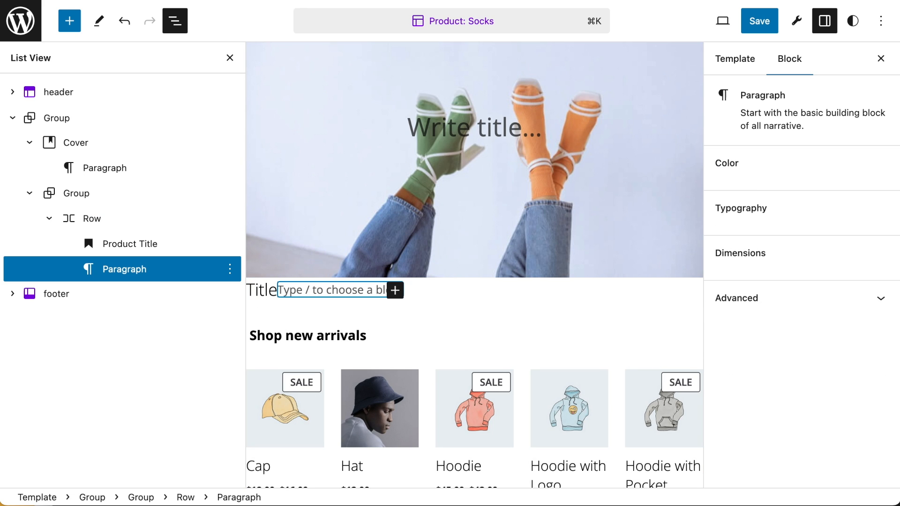
{"action": "type", "text": "/"}
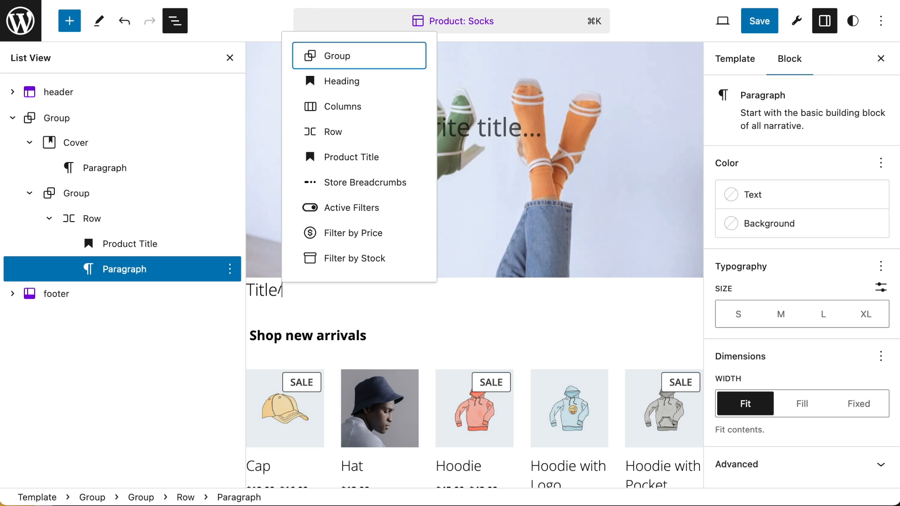
{"action": "type", "text": "p"}
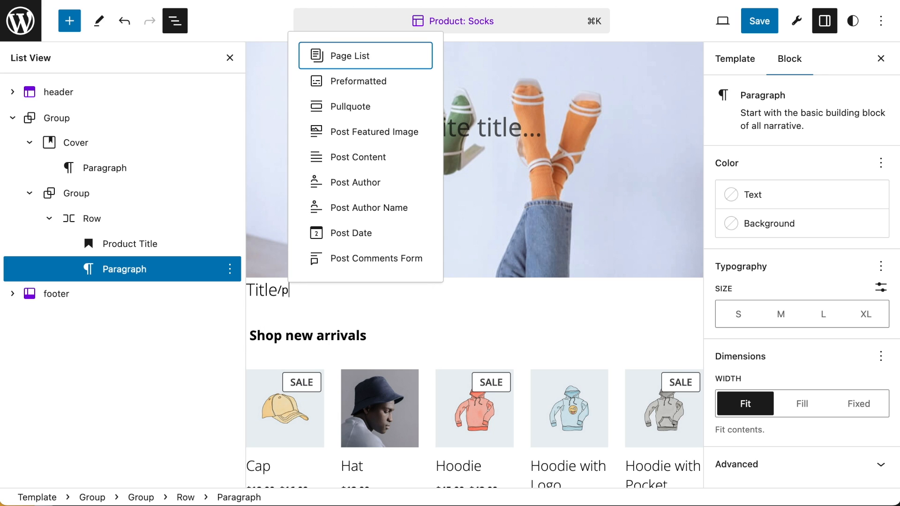
{"action": "key", "text": "Down"}
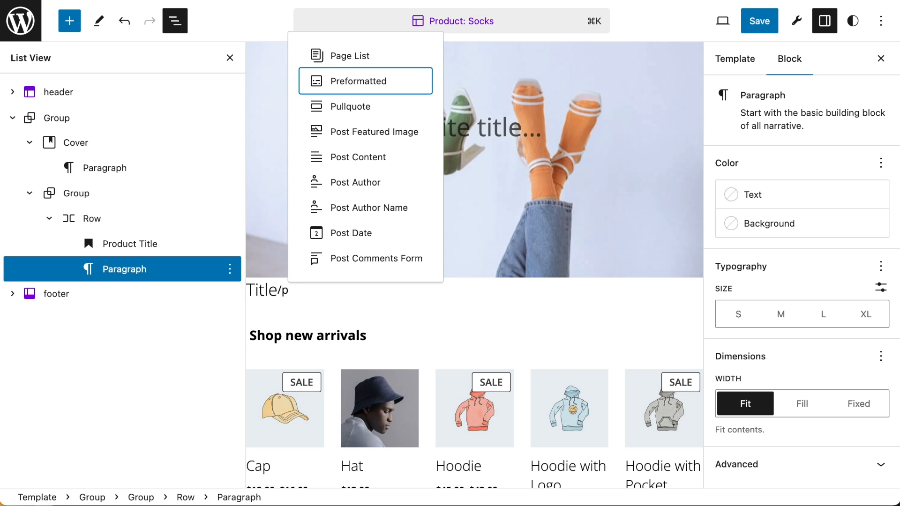
{"action": "type", "text": "ar"}
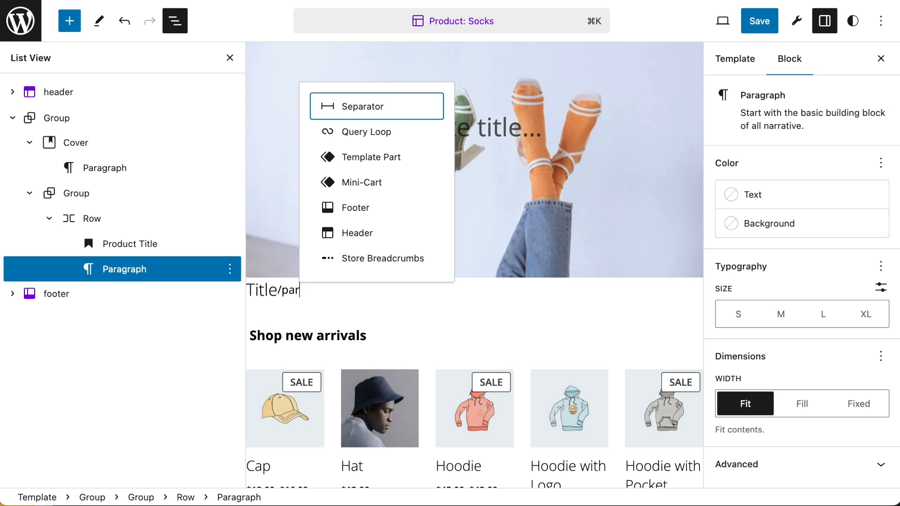
{"action": "type", "text": "a"}
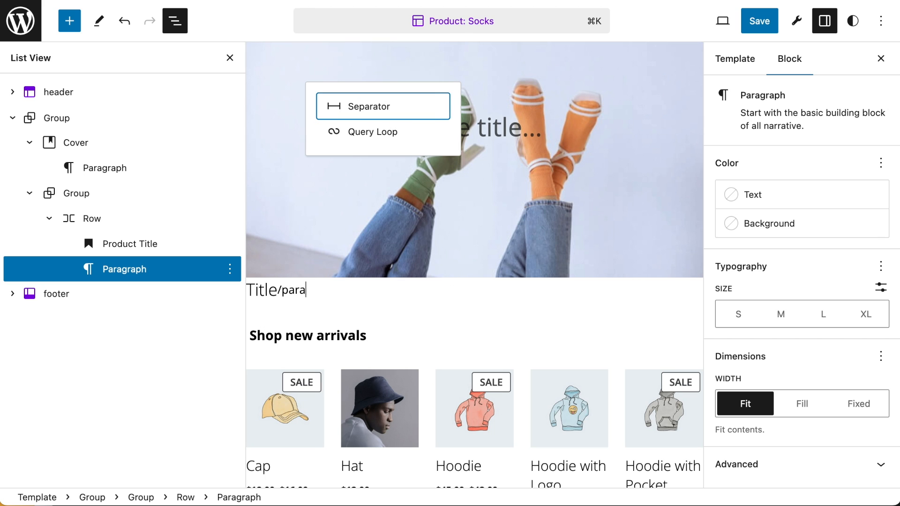
{"action": "key", "text": "BackSpace"}
{"action": "key", "text": "BackSpace"}
{"action": "key", "text": "BackSpace"}
{"action": "key", "text": "BackSpace"}
{"action": "key", "text": "BackSpace"}
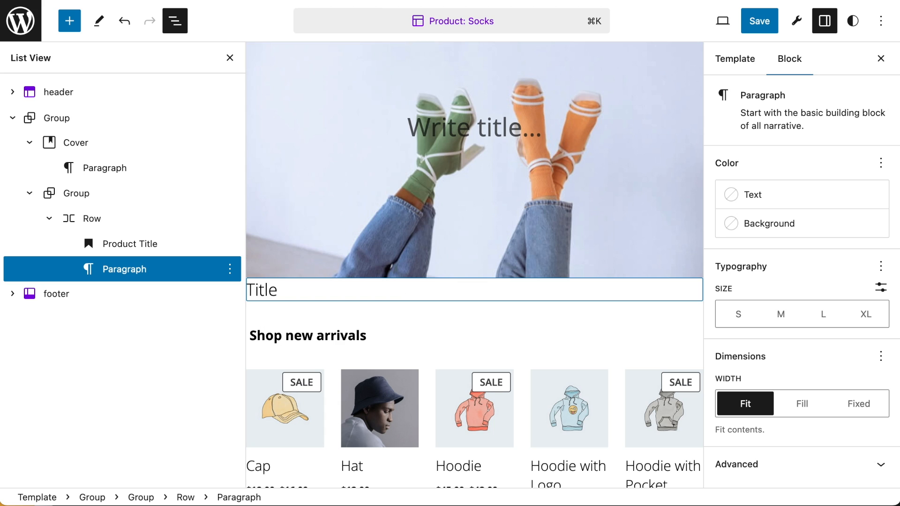
Enter "|" as a separator in the paragraph and insert a Product Price block after it.
{"action": "type", "text": "|"}
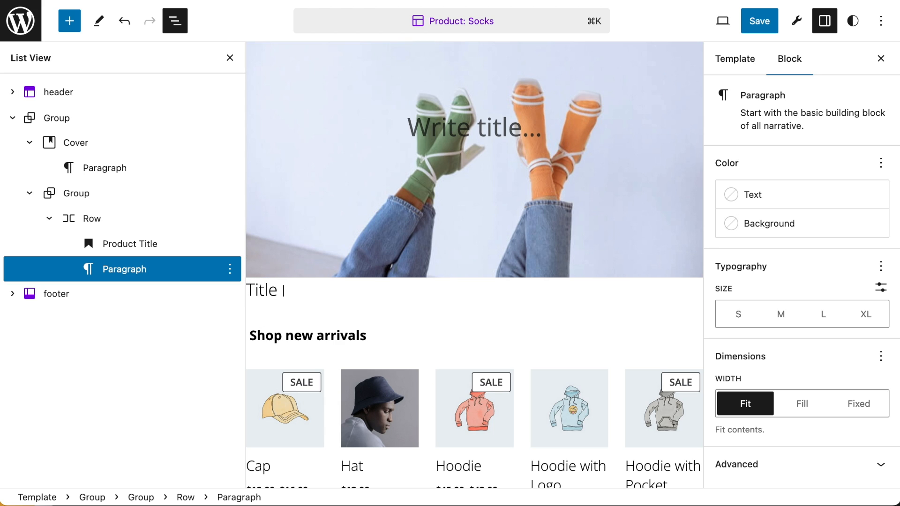
{"action": "key", "text": "Return"}
{"action": "type", "text": "/"}
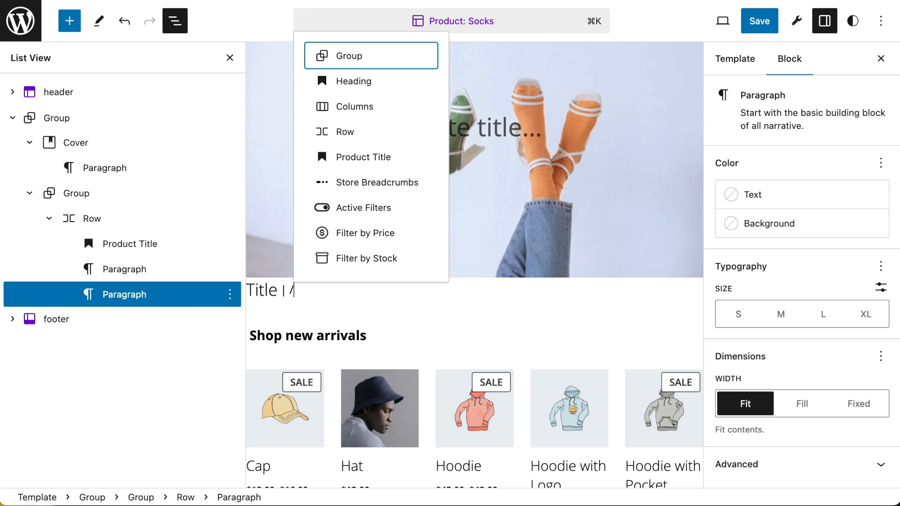
{"action": "type", "text": "pro"}
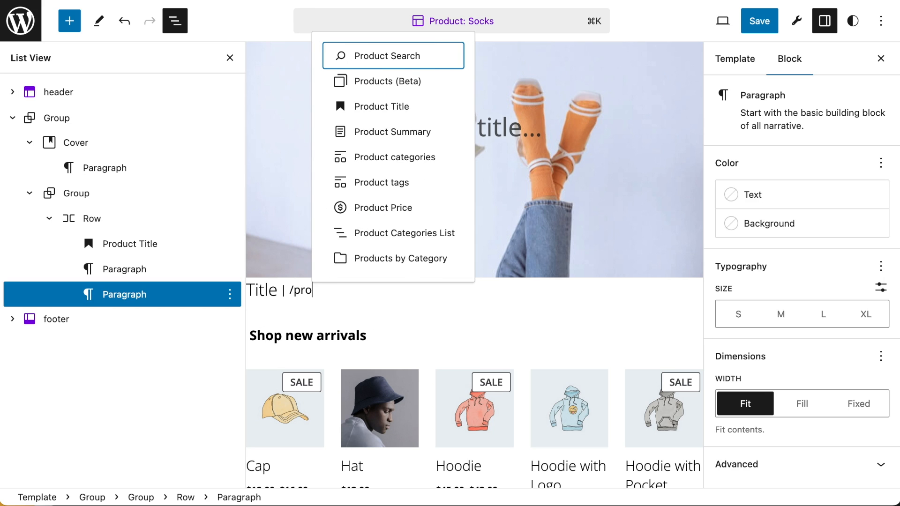
{"action": "type", "text": "duct"}
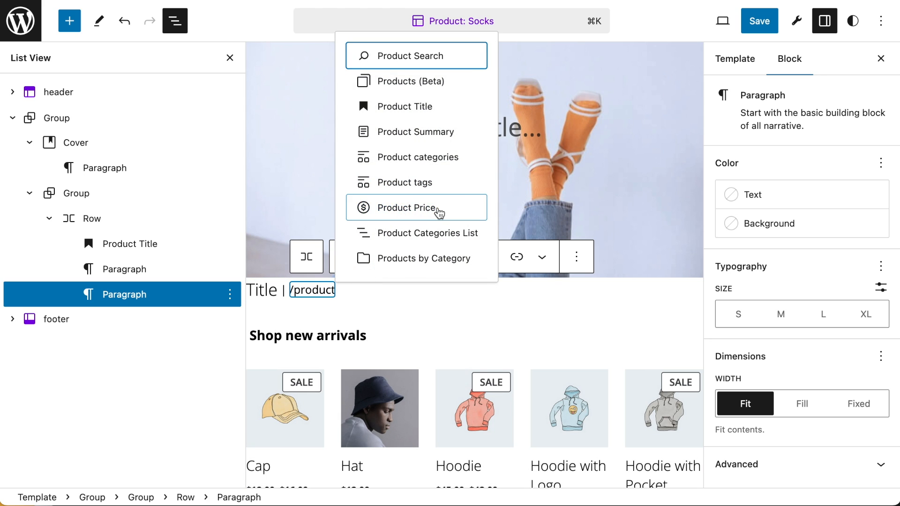
{"action": "left_click", "coordinate": [437, 211]}
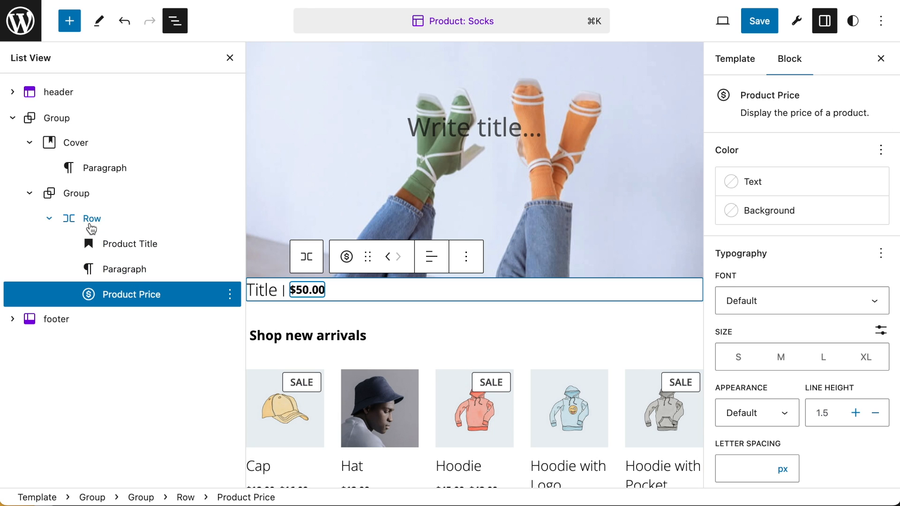
Justify the items of the row holding the title and price to the center.
{"action": "left_click", "coordinate": [90, 221]}
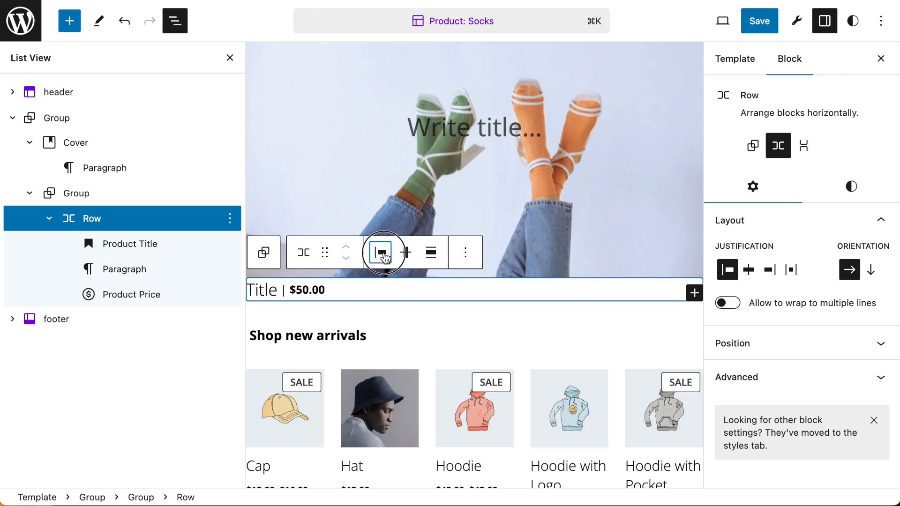
{"action": "left_click", "coordinate": [387, 258]}
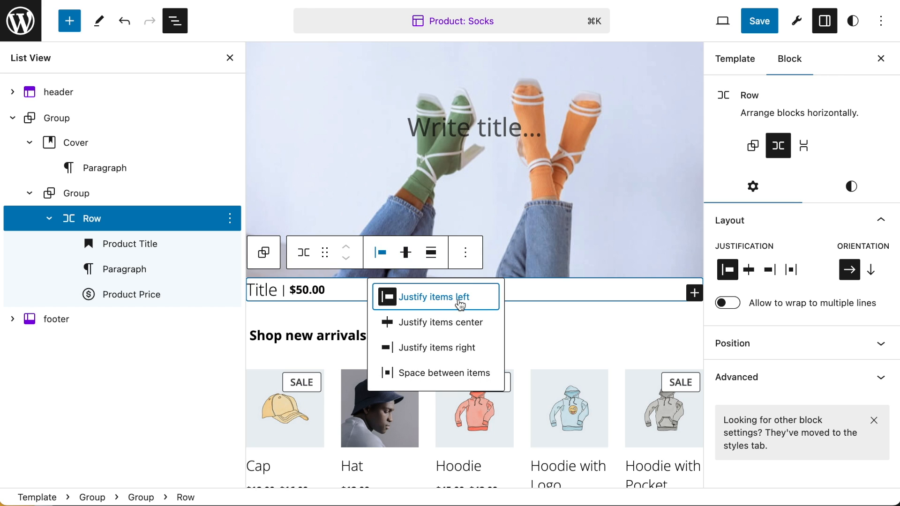
{"action": "left_click", "coordinate": [470, 323]}
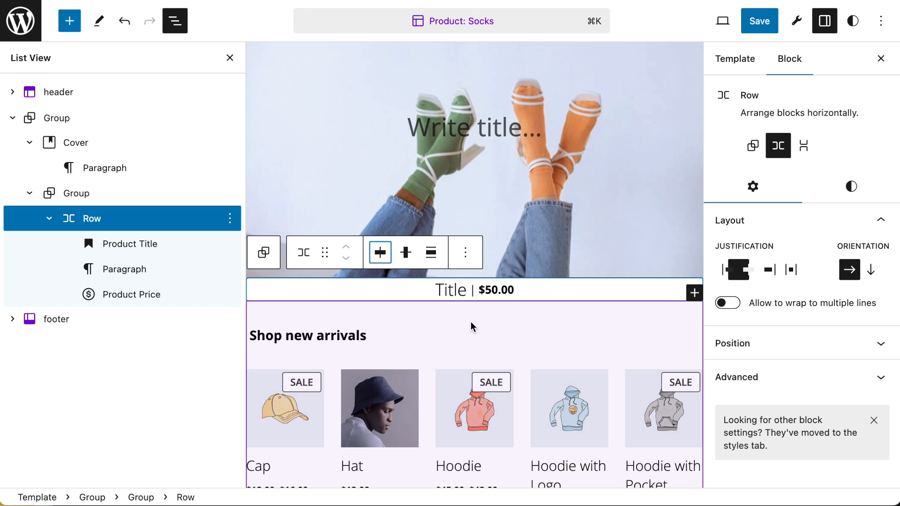
Set the typography size of both the Product Title and the Product Price to M.
{"action": "left_click", "coordinate": [494, 293]}
{"action": "left_click", "coordinate": [450, 293]}
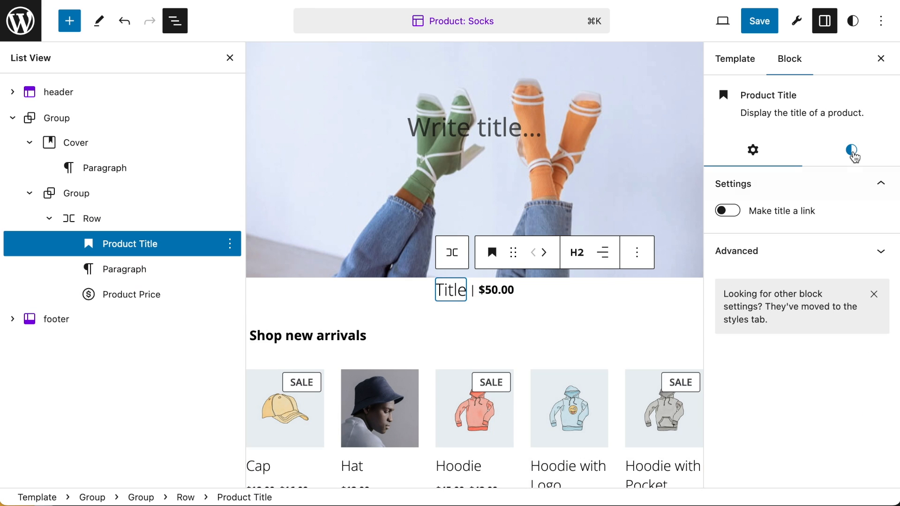
{"action": "left_click", "coordinate": [852, 151]}
{"action": "left_click", "coordinate": [739, 365]}
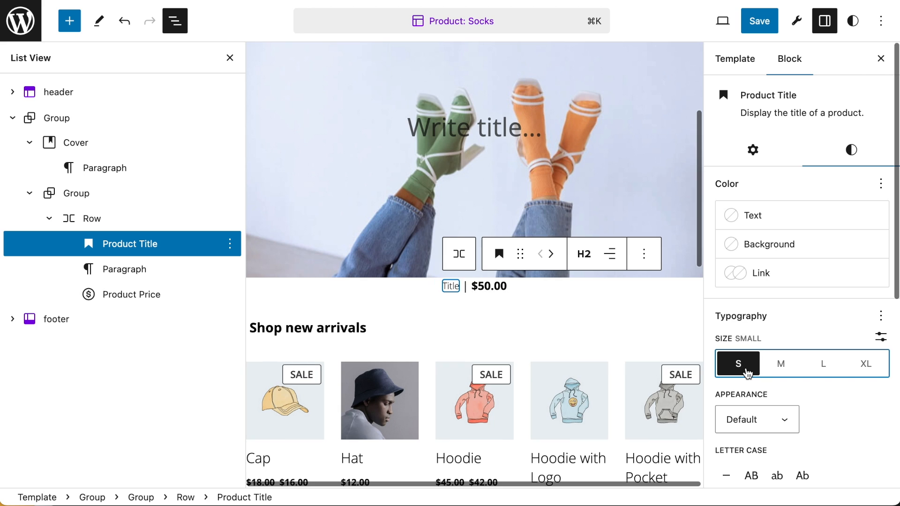
{"action": "left_click", "coordinate": [782, 364]}
{"action": "left_click", "coordinate": [494, 288]}
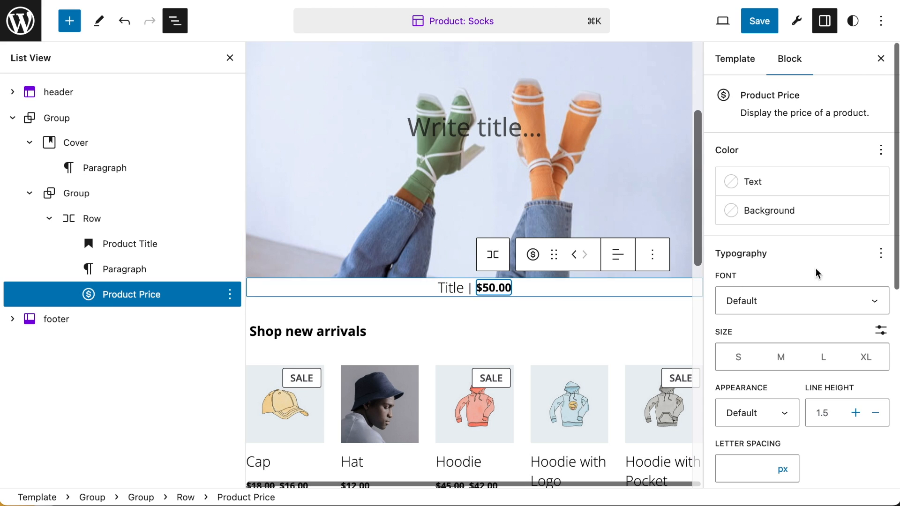
{"action": "left_click", "coordinate": [776, 354]}
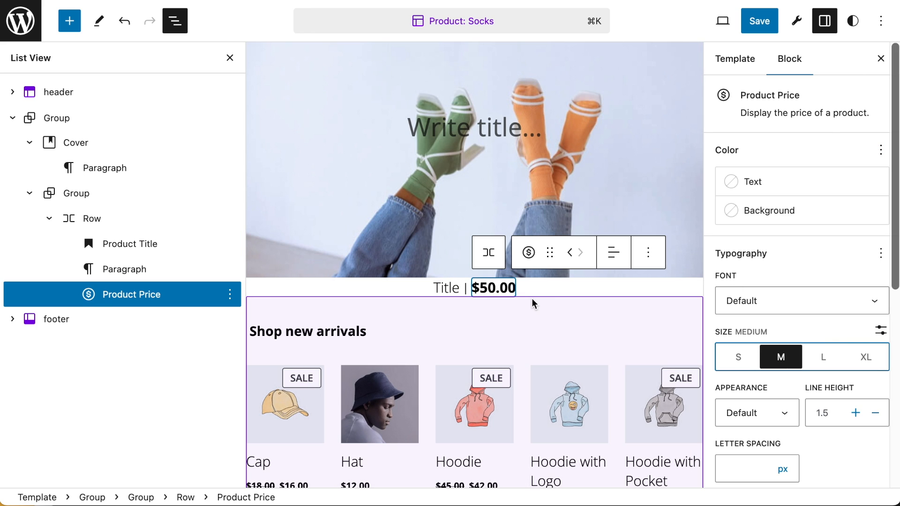
Set the vertical padding of the row holding the title and price to 3.
{"action": "left_click", "coordinate": [542, 290]}
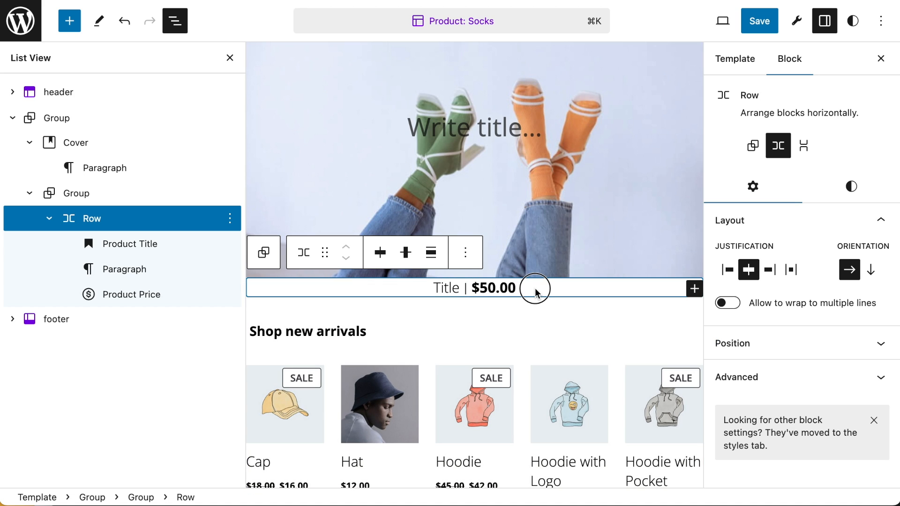
{"action": "left_click", "coordinate": [513, 287]}
{"action": "left_click", "coordinate": [525, 288]}
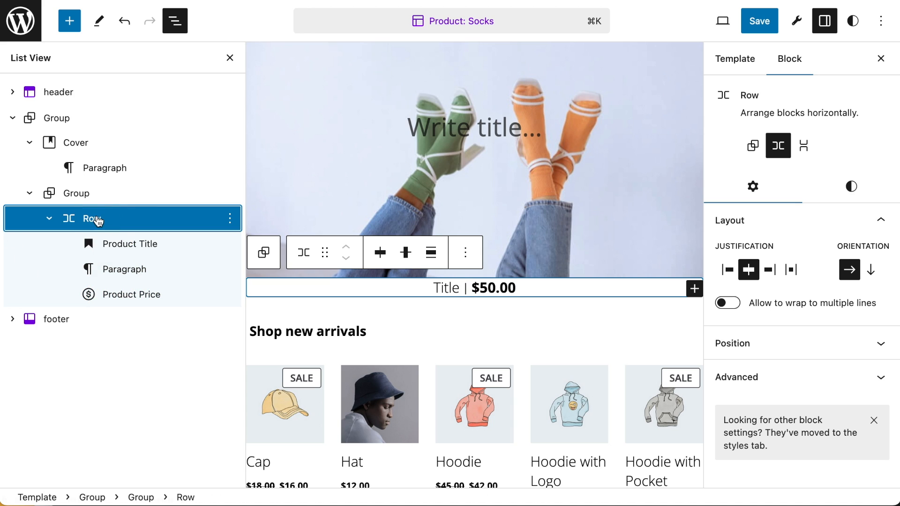
{"action": "left_click", "coordinate": [851, 187]}
{"action": "scroll", "coordinate": [830, 412], "scroll_direction": "down", "scroll_amount": 3}
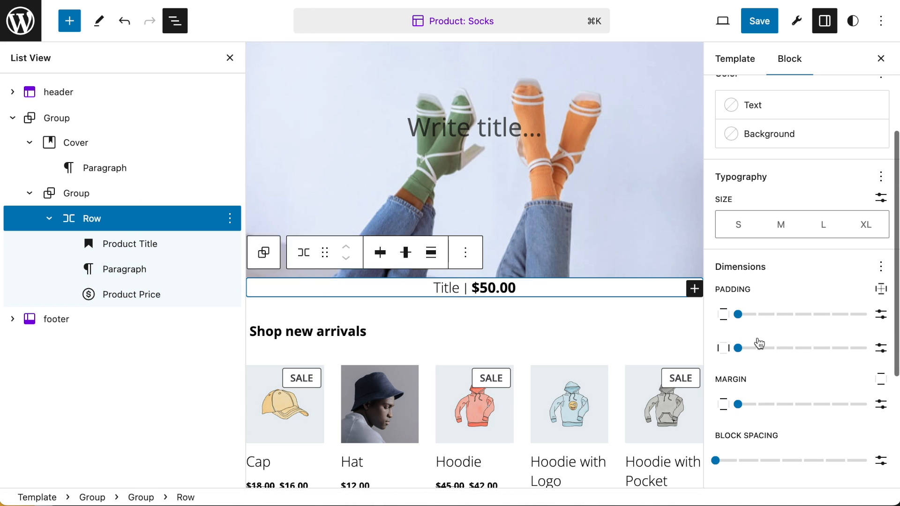
{"action": "left_click_drag", "start_coordinate": [739, 314], "coordinate": [793, 314]}
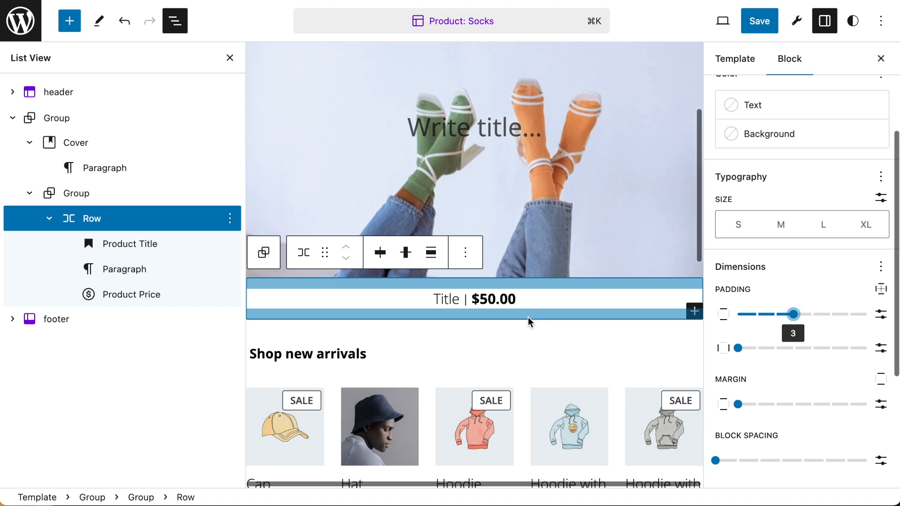
{"action": "left_click", "coordinate": [569, 298]}
Collapse the title and price row in the block list and insert a second Row block after it.
{"action": "left_click", "coordinate": [50, 219]}
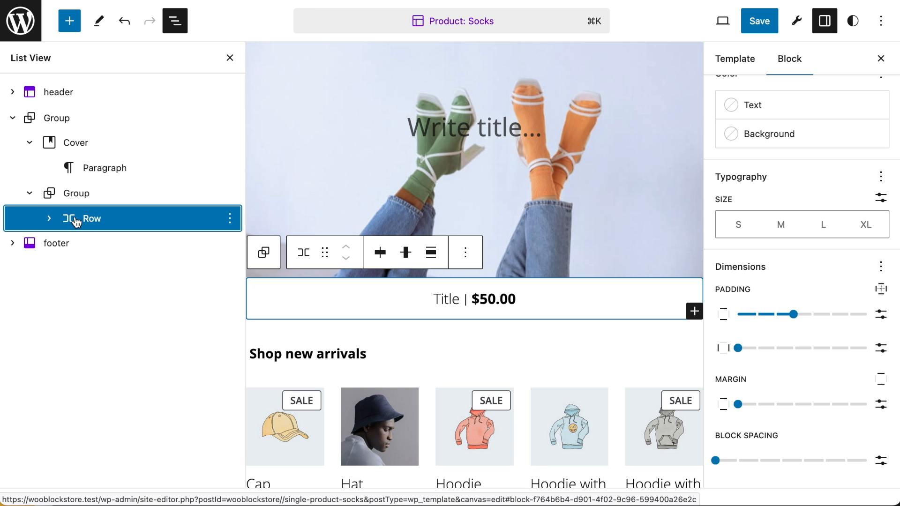
{"action": "left_click", "coordinate": [229, 219]}
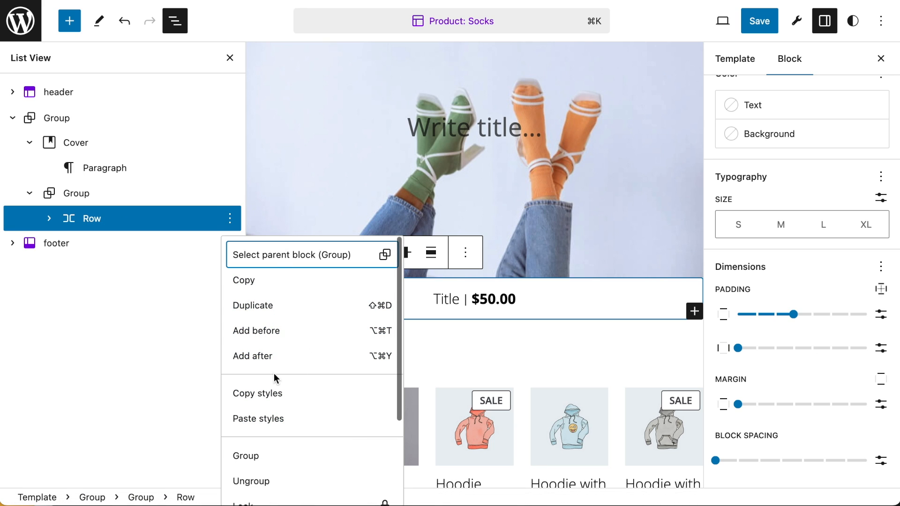
{"action": "left_click", "coordinate": [281, 356]}
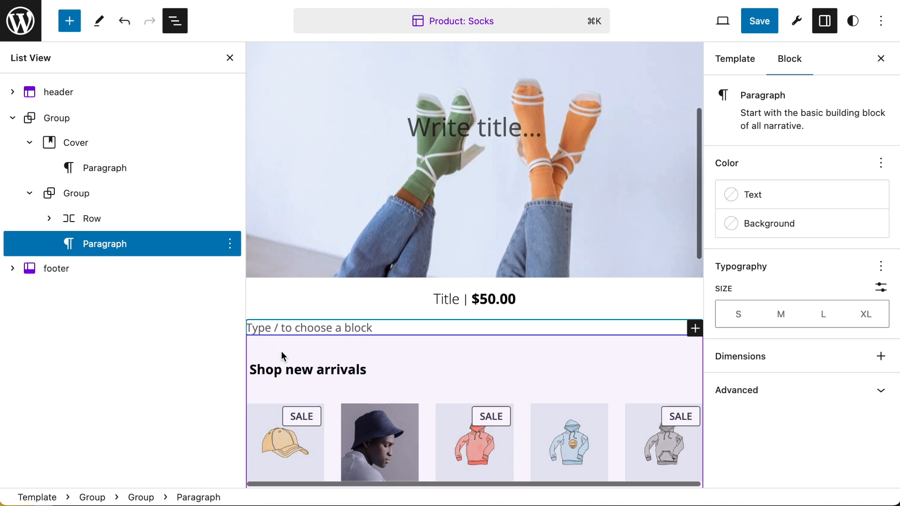
{"action": "type", "text": "/"}
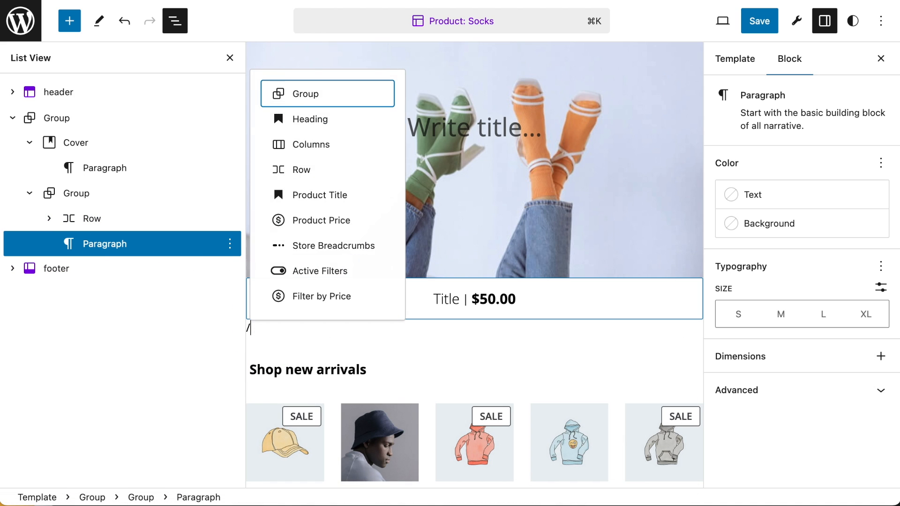
{"action": "type", "text": "row"}
{"action": "key", "text": "Return"}
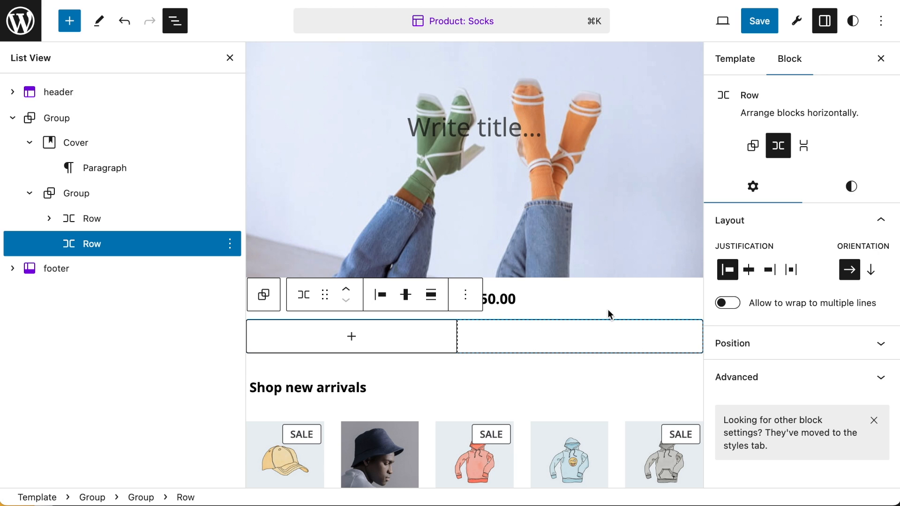
Insert a Post Content block inside the new second row.
{"action": "left_click", "coordinate": [368, 340]}
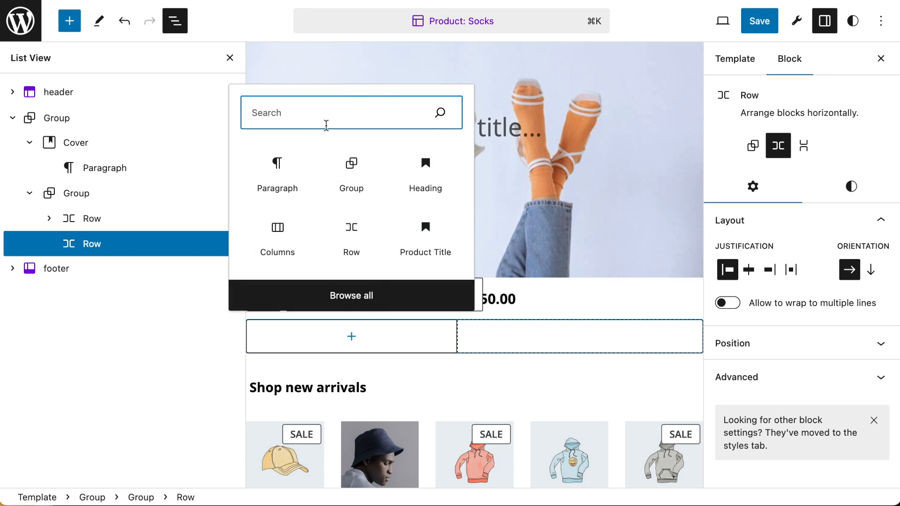
{"action": "type", "text": "/pro"}
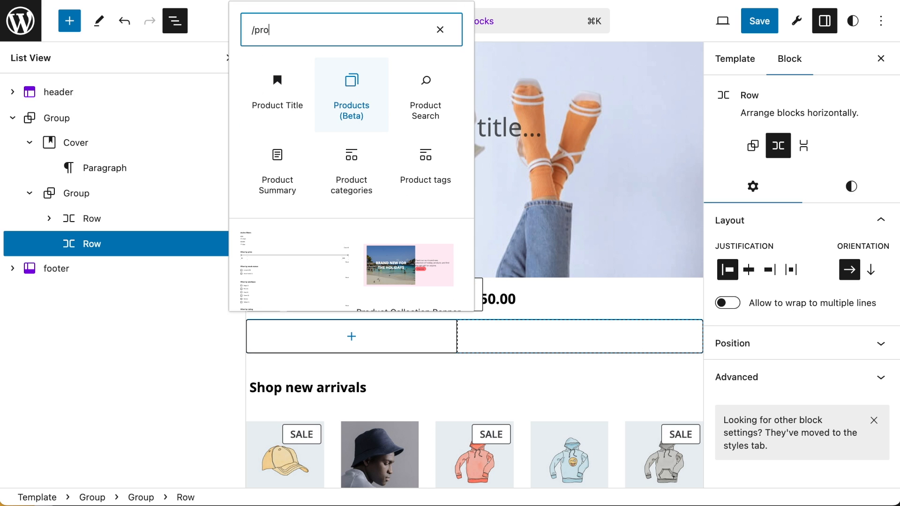
{"action": "key", "text": "BackSpace"}
{"action": "key", "text": "BackSpace"}
{"action": "key", "text": "BackSpace"}
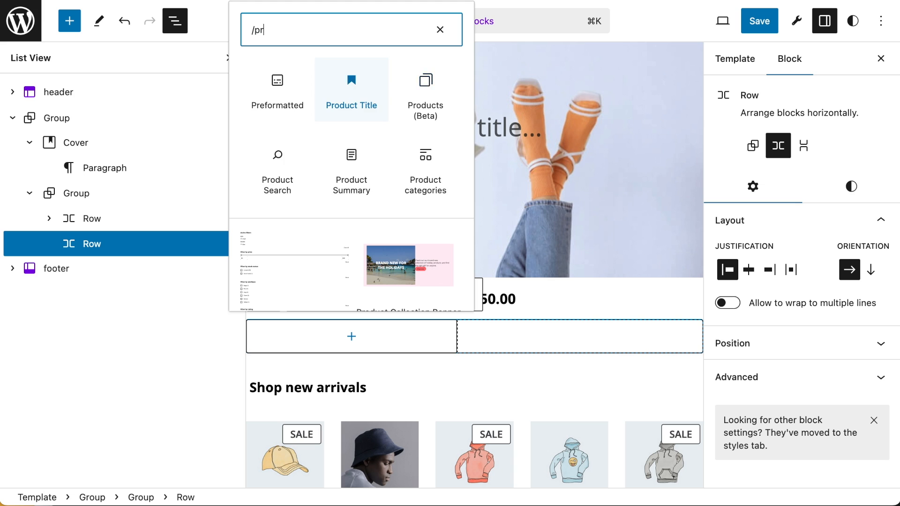
{"action": "type", "text": "post"}
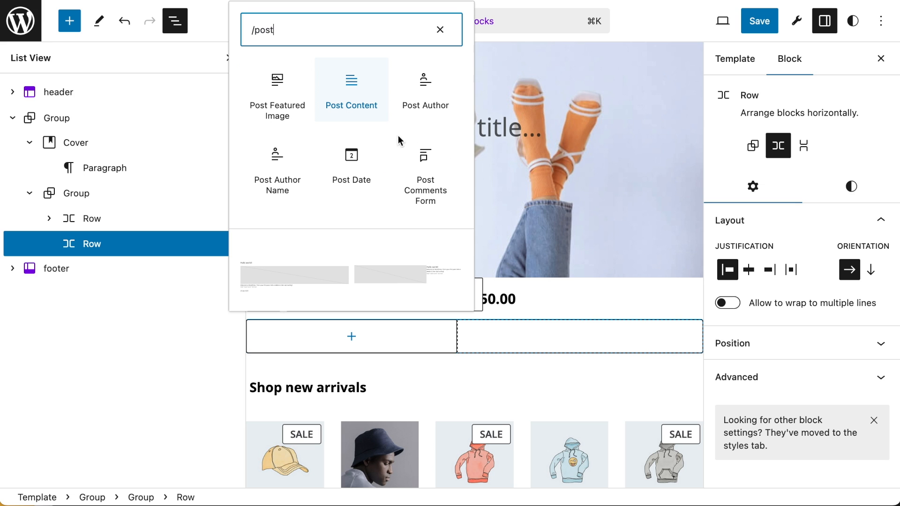
{"action": "left_click", "coordinate": [359, 96]}
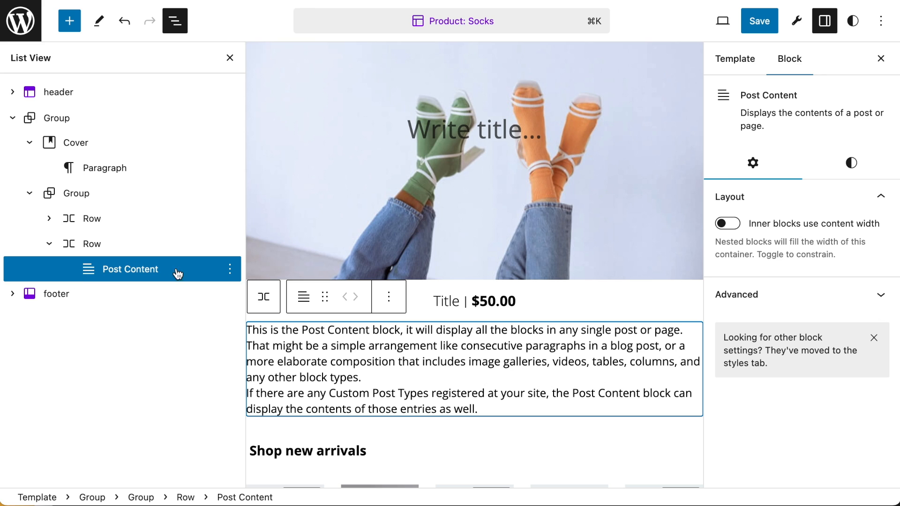
Insert an Add to Cart with Options block after the Post Content block in the second row.
{"action": "left_click", "coordinate": [230, 269]}
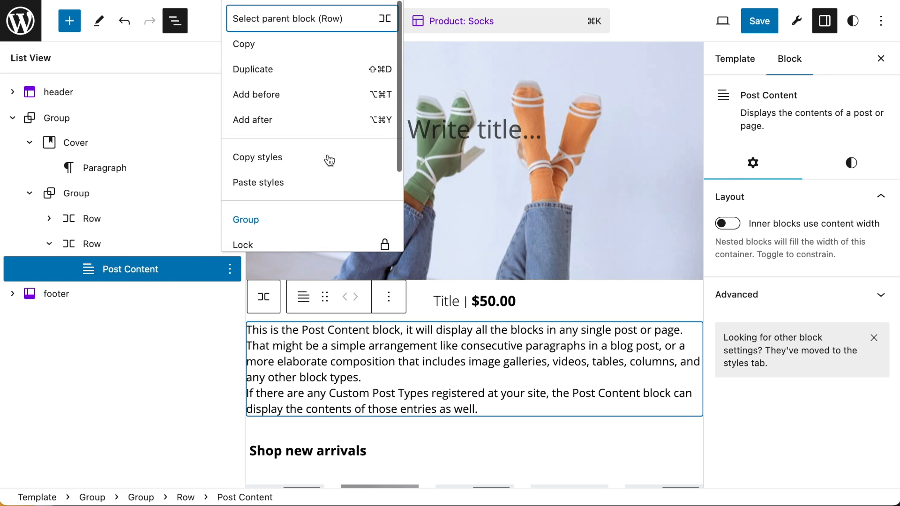
{"action": "left_click", "coordinate": [287, 123]}
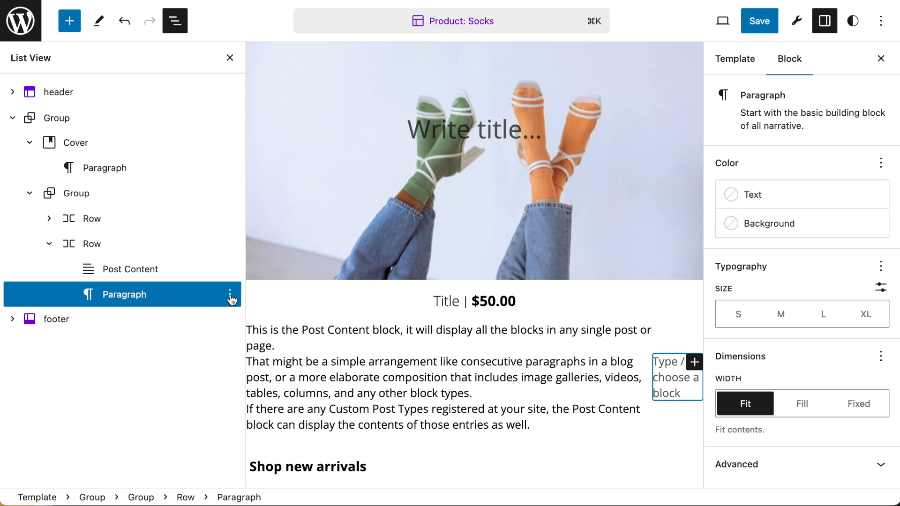
{"action": "type", "text": "/a"}
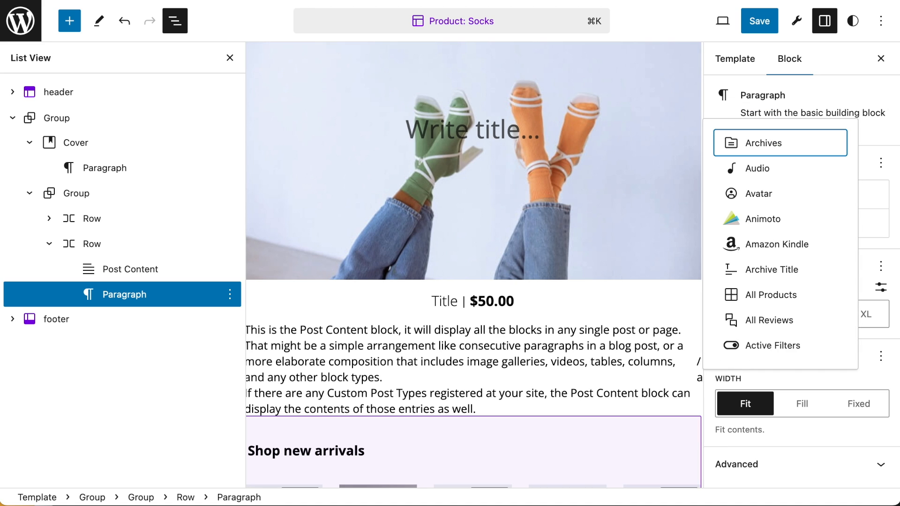
{"action": "type", "text": "dd"}
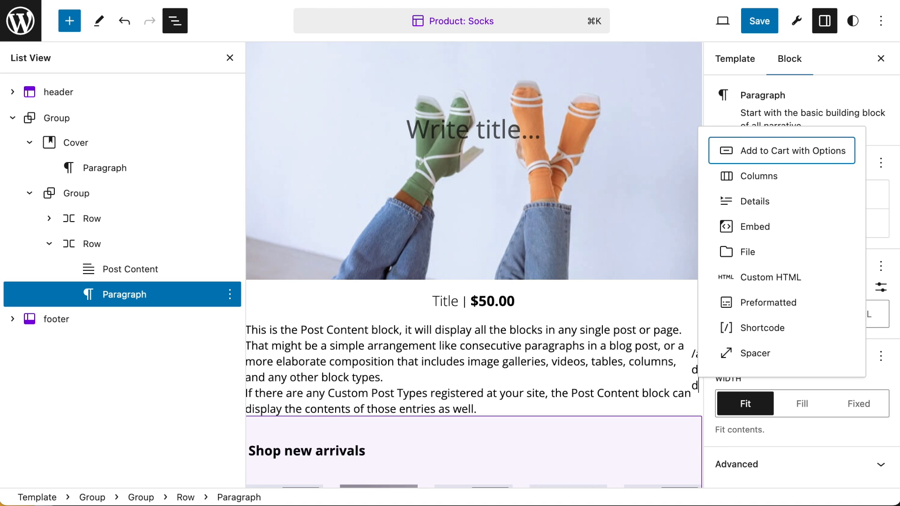
{"action": "key", "text": "Return"}
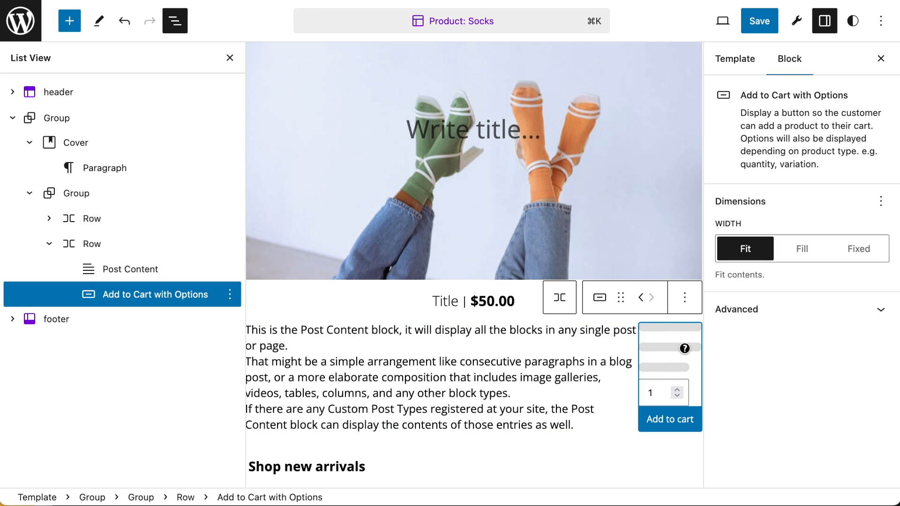
Set the block spacing of the row holding the Post Content and Add to Cart with Options blocks to 4.
{"action": "mouse_move", "coordinate": [651, 351]}
{"action": "left_click", "coordinate": [117, 270]}
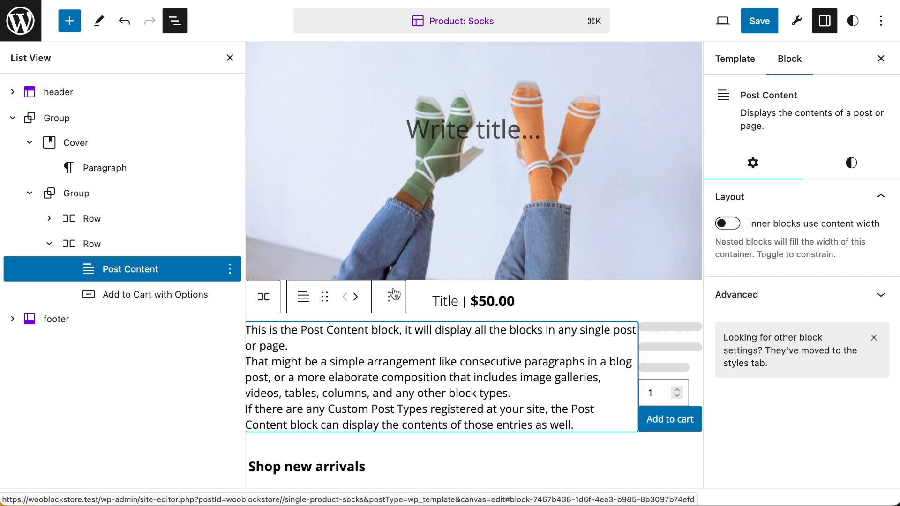
{"action": "left_click", "coordinate": [94, 245]}
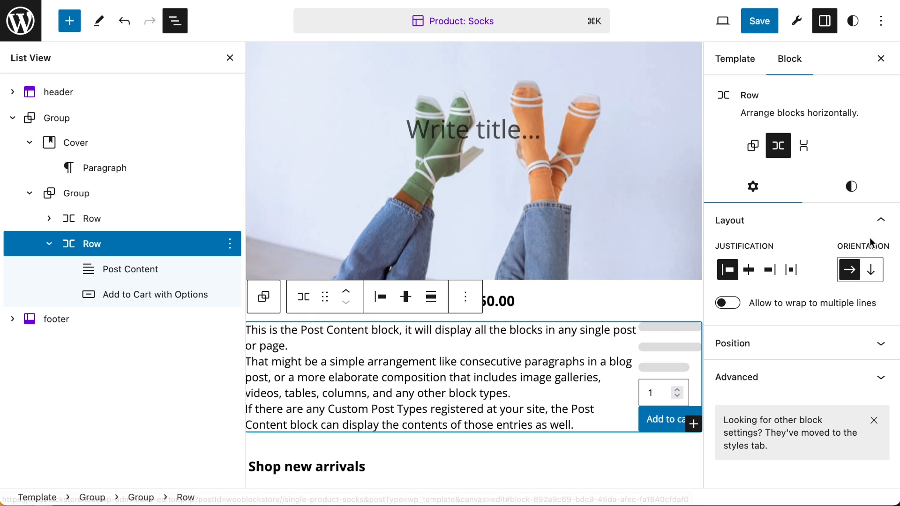
{"action": "left_click", "coordinate": [851, 186]}
{"action": "scroll", "coordinate": [824, 365], "scroll_direction": "down", "scroll_amount": 5}
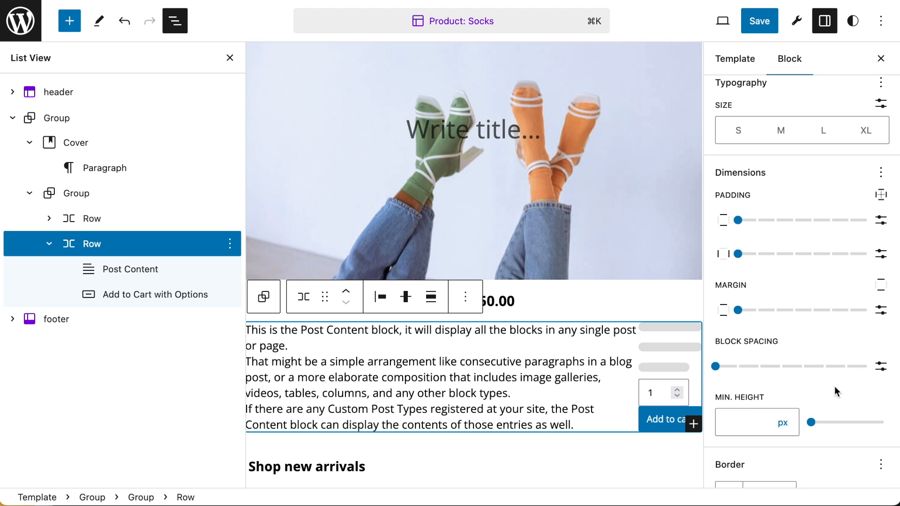
{"action": "left_click_drag", "start_coordinate": [717, 370], "coordinate": [797, 371]}
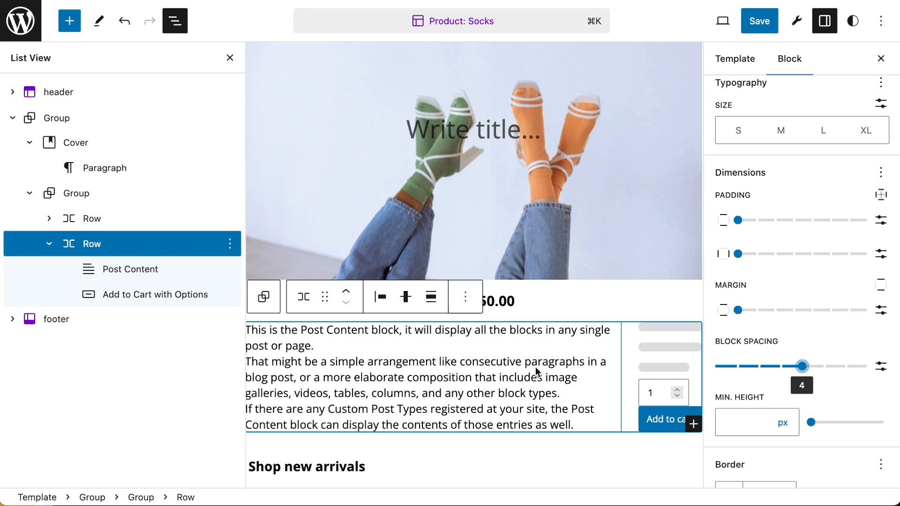
Save the changes to both the Single Product and Product: Socks templates.
{"action": "scroll", "coordinate": [536, 346], "scroll_direction": "down", "scroll_amount": 3}
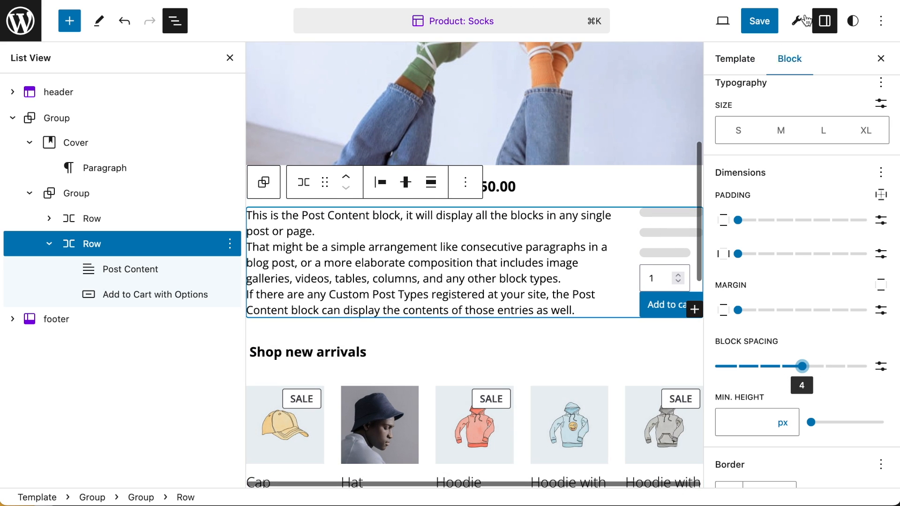
{"action": "left_click", "coordinate": [763, 28]}
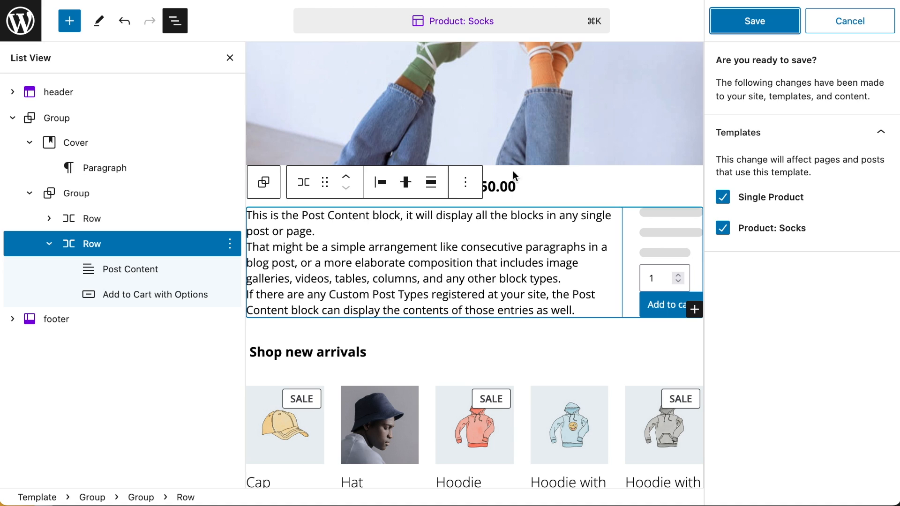
{"action": "left_click", "coordinate": [749, 29]}
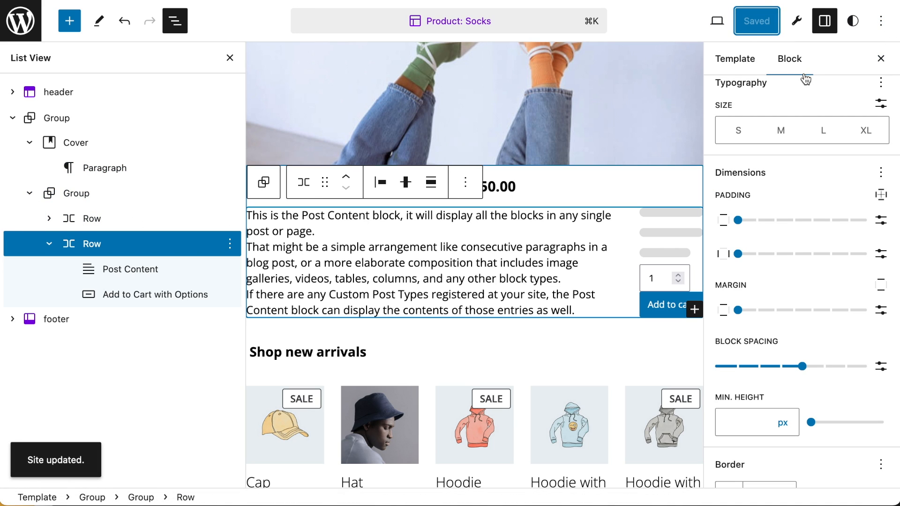
Close the block settings and List View and examine the template layout from the cover image to the new arrivals section.
{"action": "left_click", "coordinate": [879, 61]}
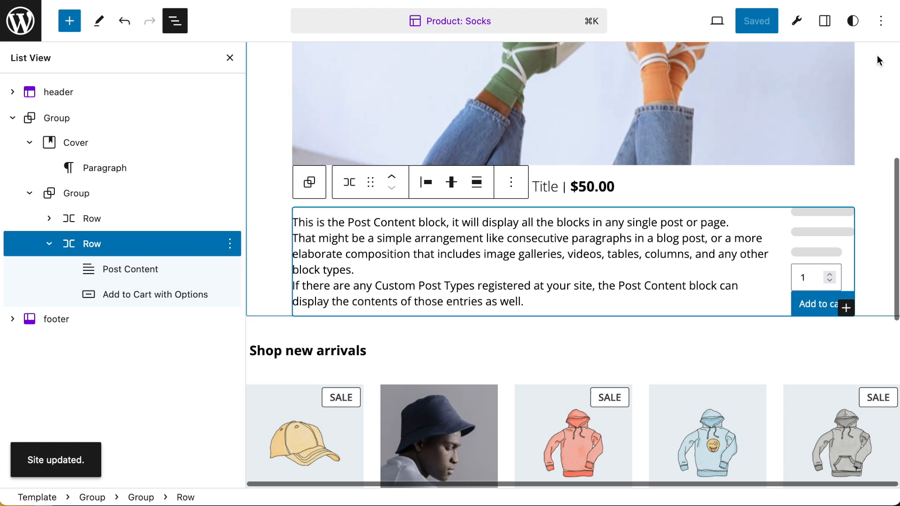
{"action": "left_click", "coordinate": [230, 58]}
{"action": "scroll", "coordinate": [539, 235], "scroll_direction": "up", "scroll_amount": 10}
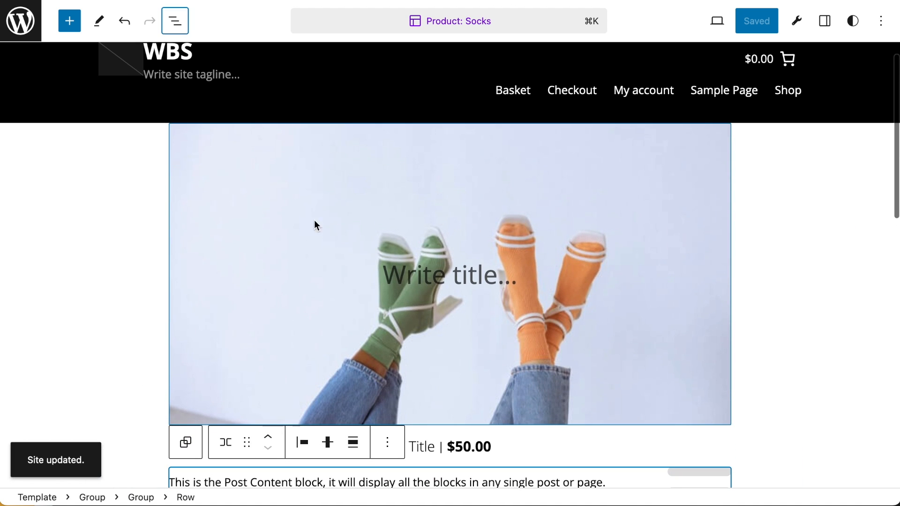
{"action": "left_click", "coordinate": [798, 328]}
{"action": "scroll", "coordinate": [800, 331], "scroll_direction": "down", "scroll_amount": 8}
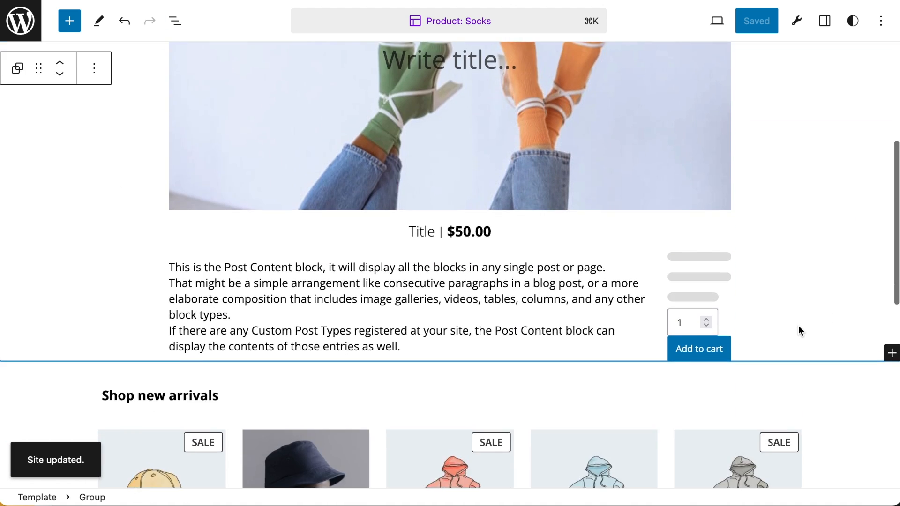
{"action": "scroll", "coordinate": [820, 311], "scroll_direction": "down", "scroll_amount": 3}
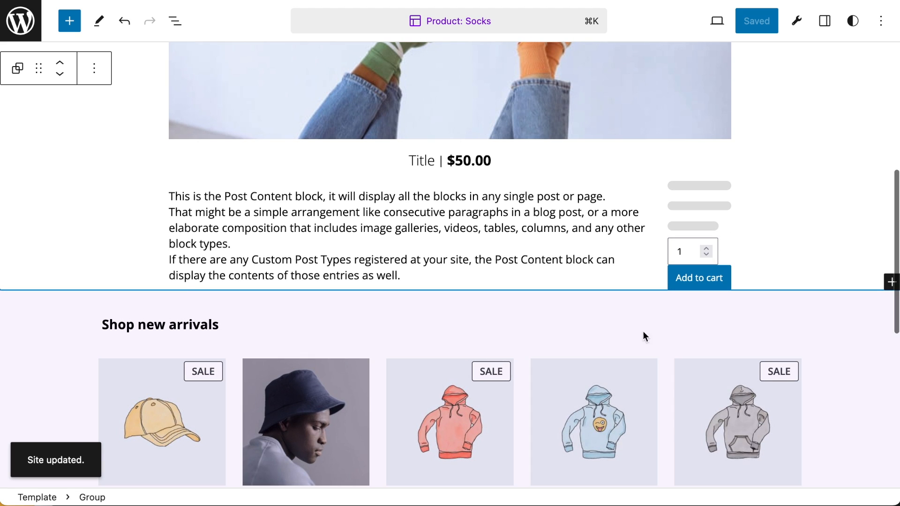
{"action": "scroll", "coordinate": [616, 295], "scroll_direction": "up", "scroll_amount": 7}
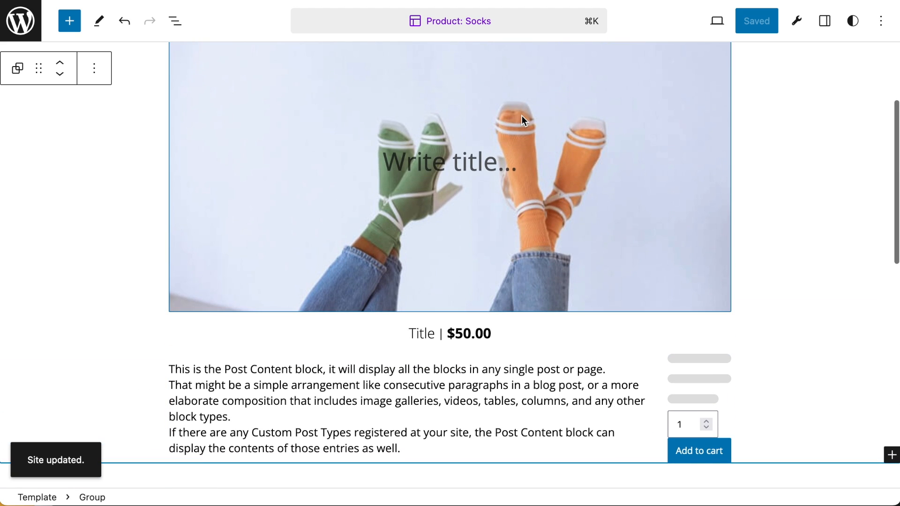
Set the alignment of the Cover block with the socks image to Full width.
{"action": "left_click", "coordinate": [524, 120]}
{"action": "scroll", "coordinate": [419, 133], "scroll_direction": "up", "scroll_amount": 4}
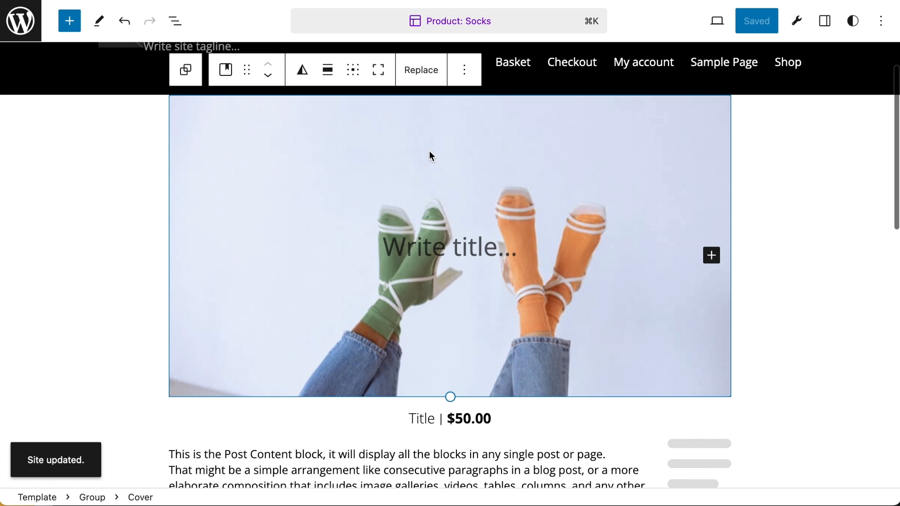
{"action": "left_click", "coordinate": [327, 70]}
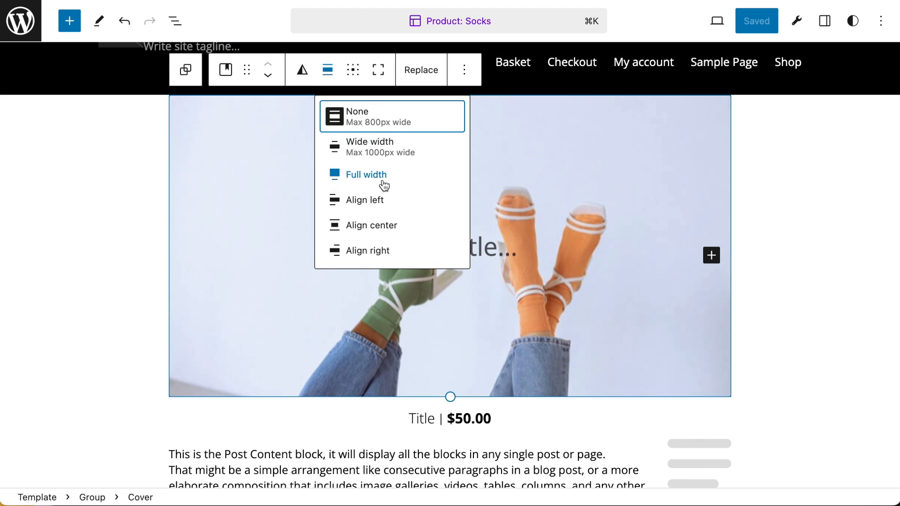
{"action": "left_click", "coordinate": [384, 175]}
Check the wider cover against the product content below and save the Product: Socks template.
{"action": "scroll", "coordinate": [635, 206], "scroll_direction": "down", "scroll_amount": 6}
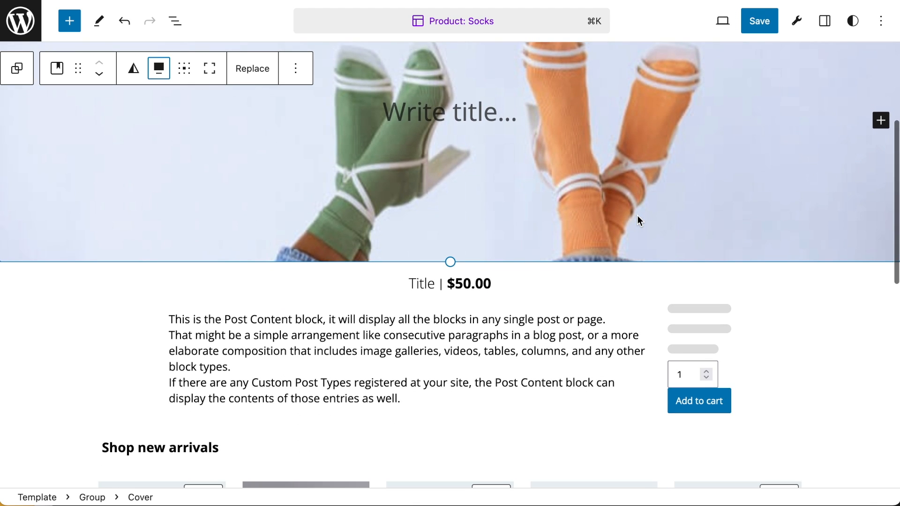
{"action": "scroll", "coordinate": [657, 219], "scroll_direction": "down", "scroll_amount": 2}
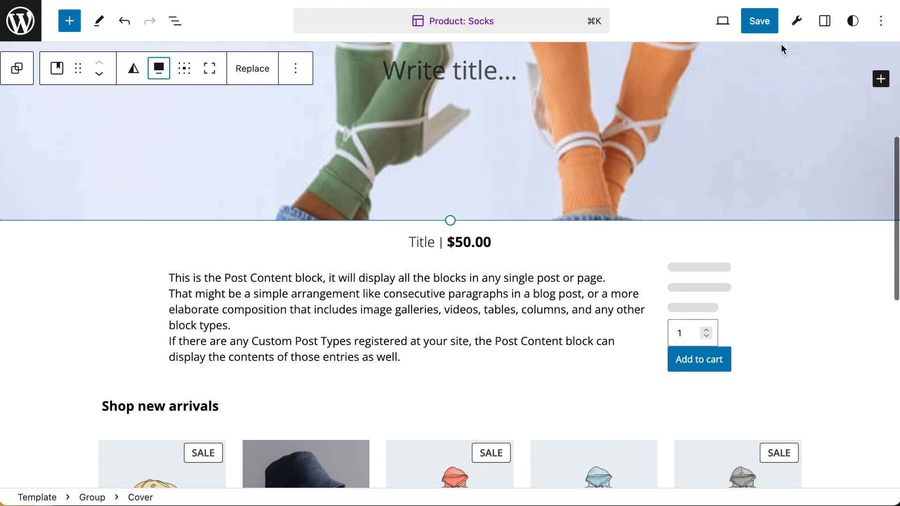
{"action": "left_click", "coordinate": [761, 22]}
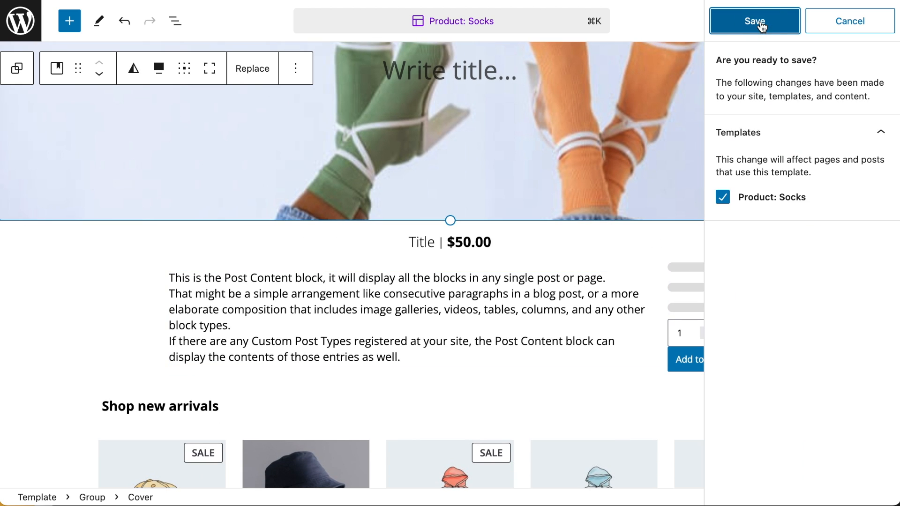
{"action": "left_click", "coordinate": [762, 24]}
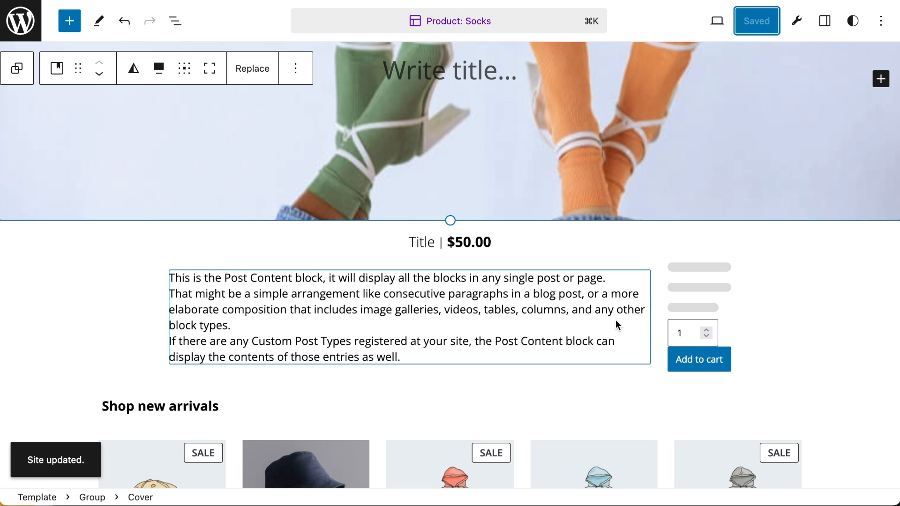
{"action": "scroll", "coordinate": [618, 324], "scroll_direction": "down", "scroll_amount": 1}
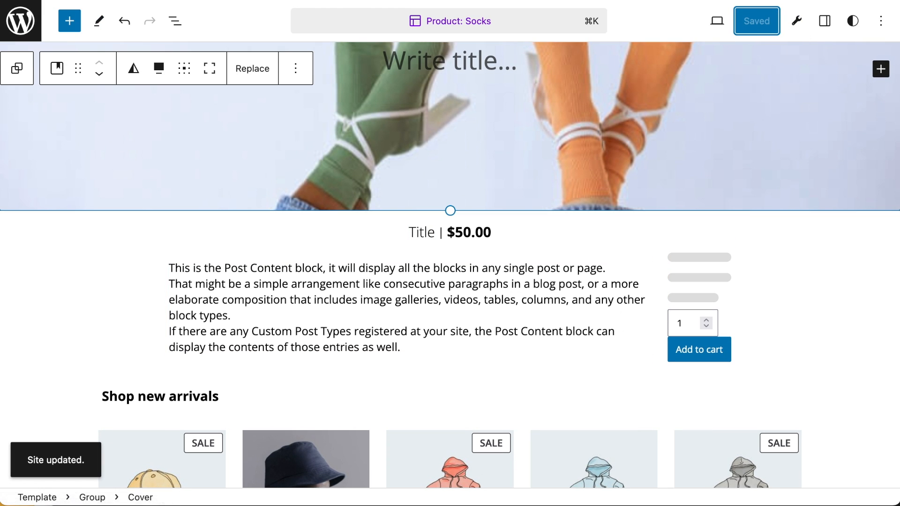
Go to the storefront's shop page at wooblockstore.test/shop/.
{"action": "left_click", "coordinate": [310, 1]}
{"action": "left_click", "coordinate": [338, 111]}
{"action": "key", "text": "super+l"}
{"action": "type", "text": "woo"}
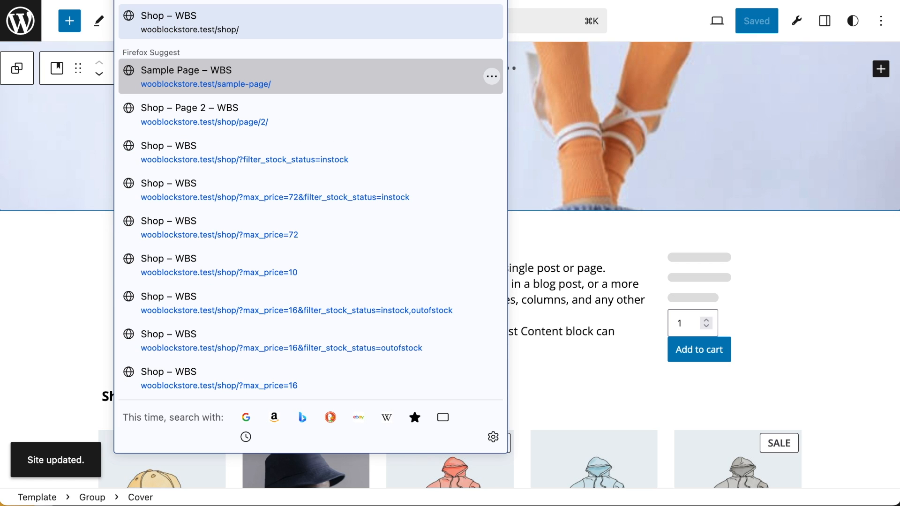
{"action": "type", "text": "hop"}
{"action": "key", "text": "Return"}
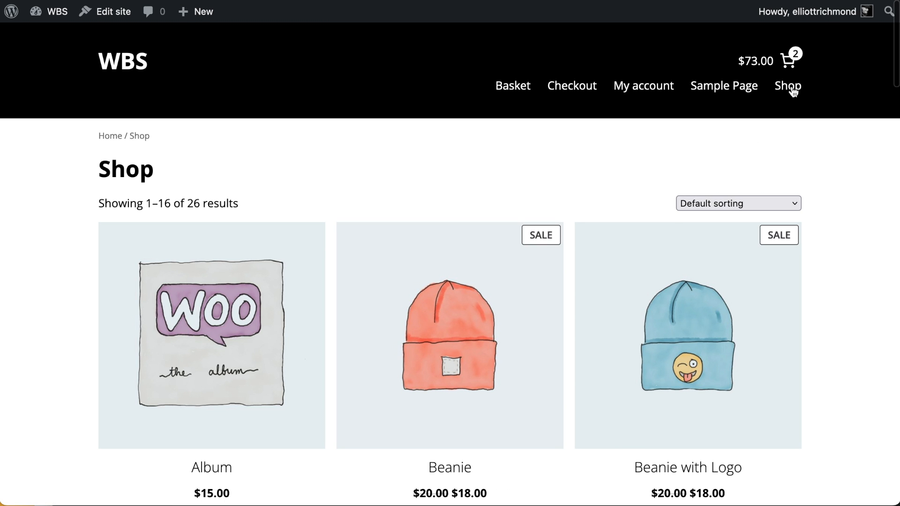
Open the Socks product from the second page of shop results and examine how its custom template displays.
{"action": "scroll", "coordinate": [593, 311], "scroll_direction": "down", "scroll_amount": 20}
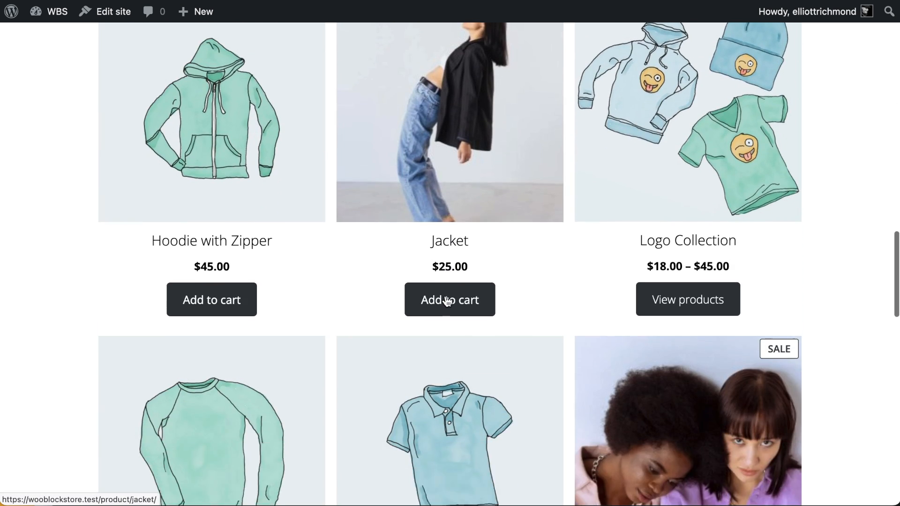
{"action": "scroll", "coordinate": [448, 301], "scroll_direction": "down", "scroll_amount": 14}
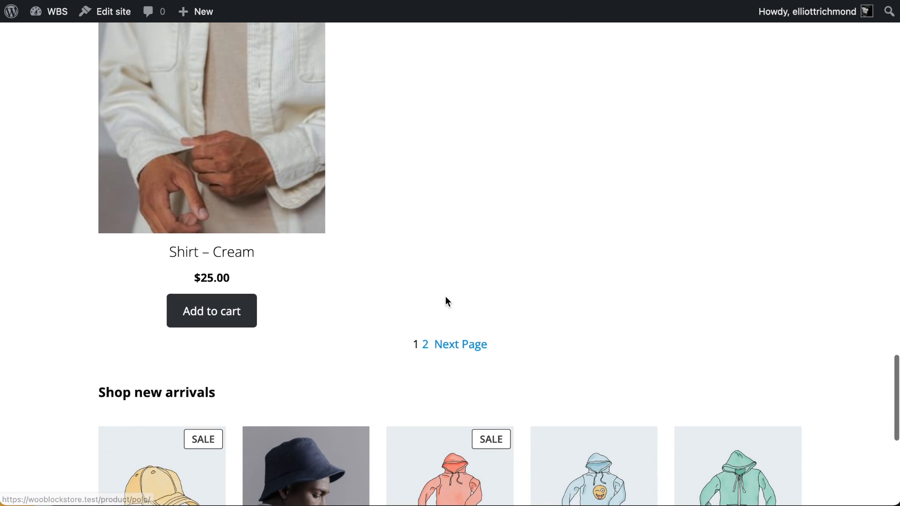
{"action": "left_click", "coordinate": [462, 346]}
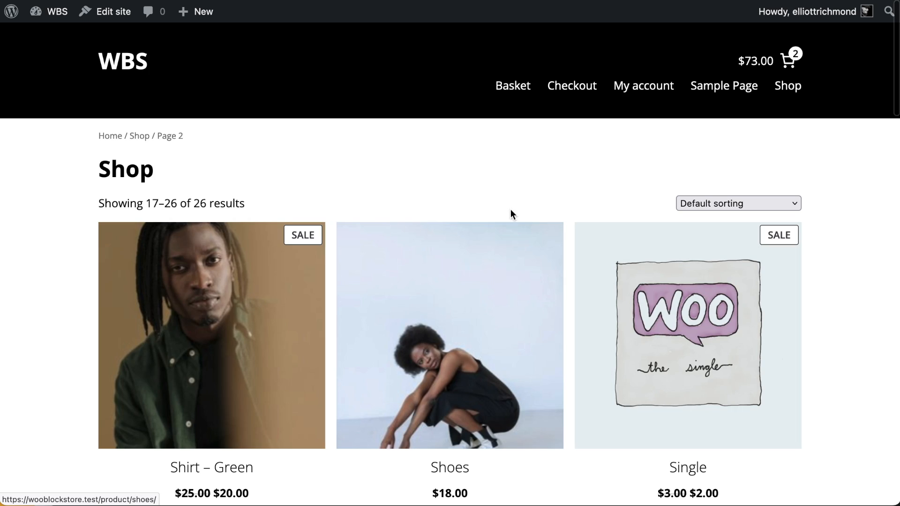
{"action": "scroll", "coordinate": [511, 209], "scroll_direction": "down", "scroll_amount": 10}
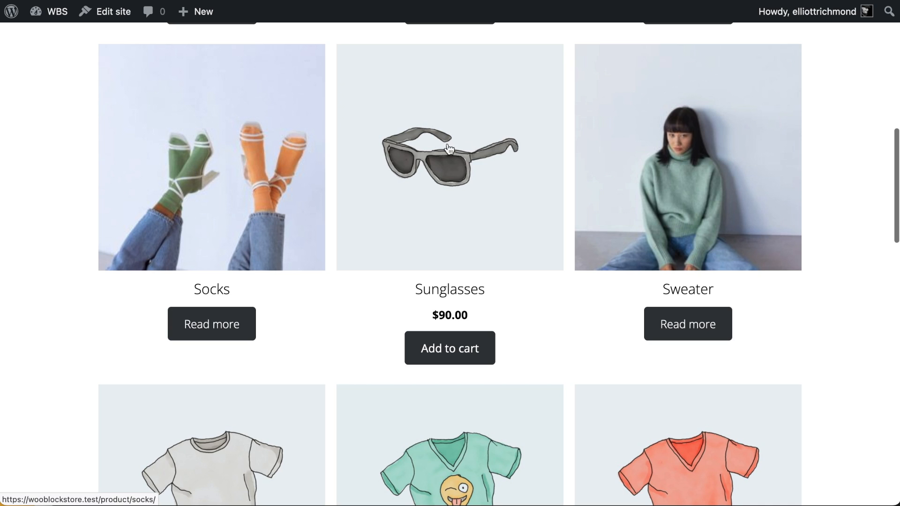
{"action": "left_click", "coordinate": [227, 139]}
{"action": "scroll", "coordinate": [712, 305], "scroll_direction": "down", "scroll_amount": 5}
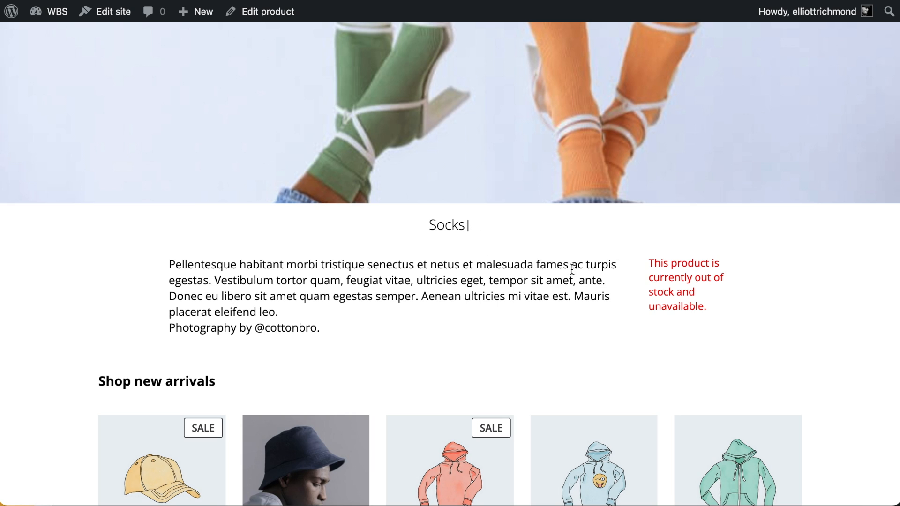
Open the Socks product for editing and examine its product data settings and short description.
{"action": "left_click", "coordinate": [267, 12]}
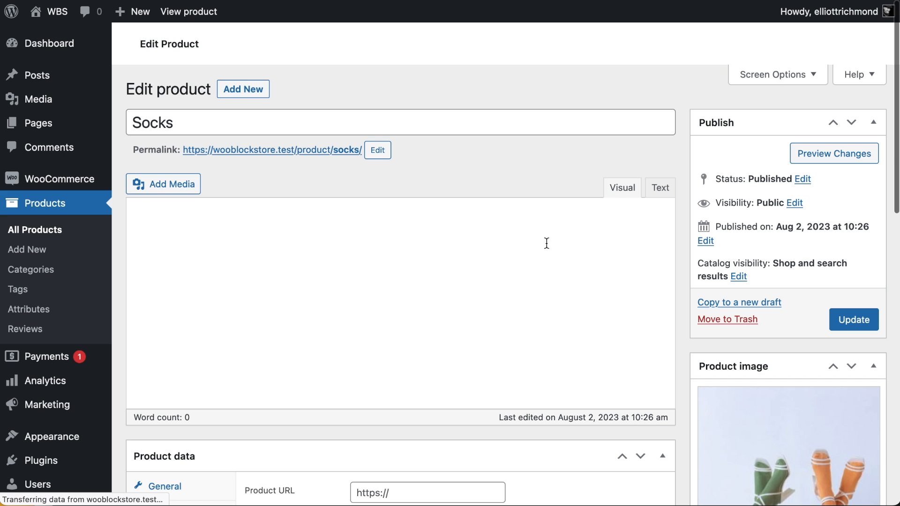
{"action": "scroll", "coordinate": [590, 272], "scroll_direction": "down", "scroll_amount": 10}
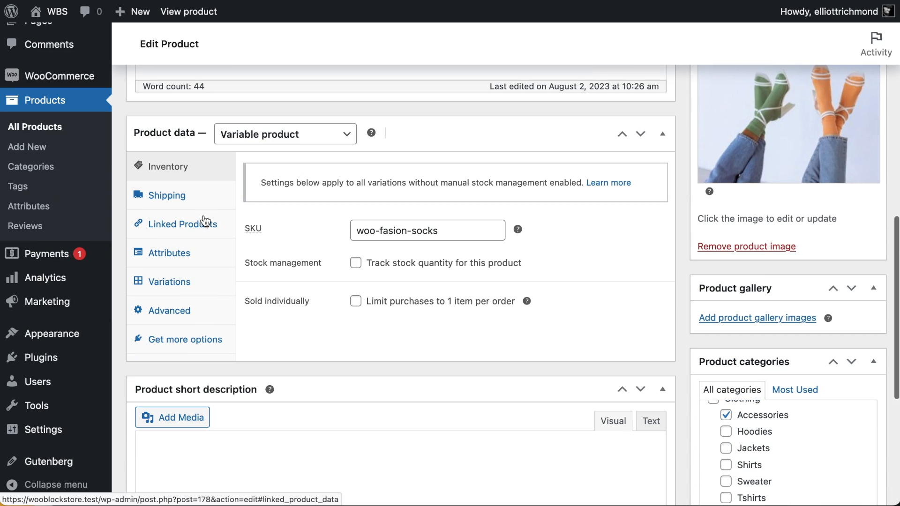
{"action": "scroll", "coordinate": [169, 235], "scroll_direction": "down", "scroll_amount": 5}
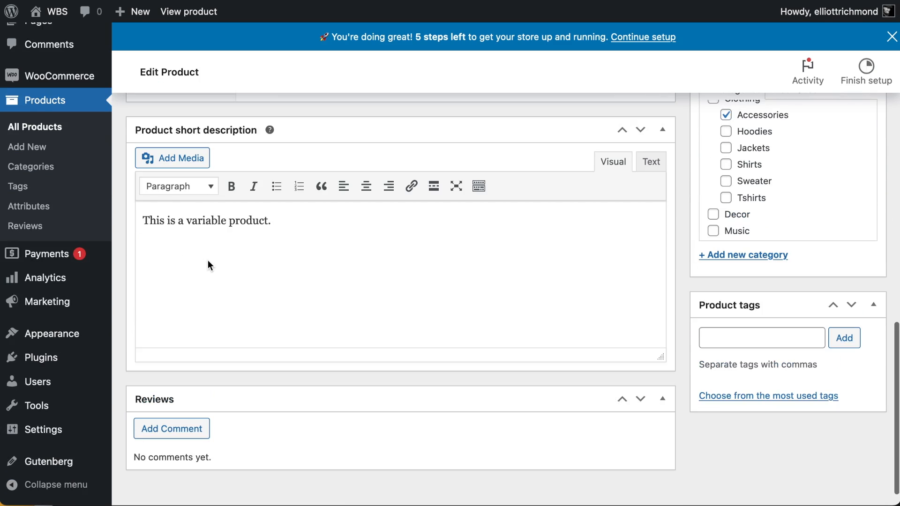
{"action": "scroll", "coordinate": [210, 266], "scroll_direction": "up", "scroll_amount": 6}
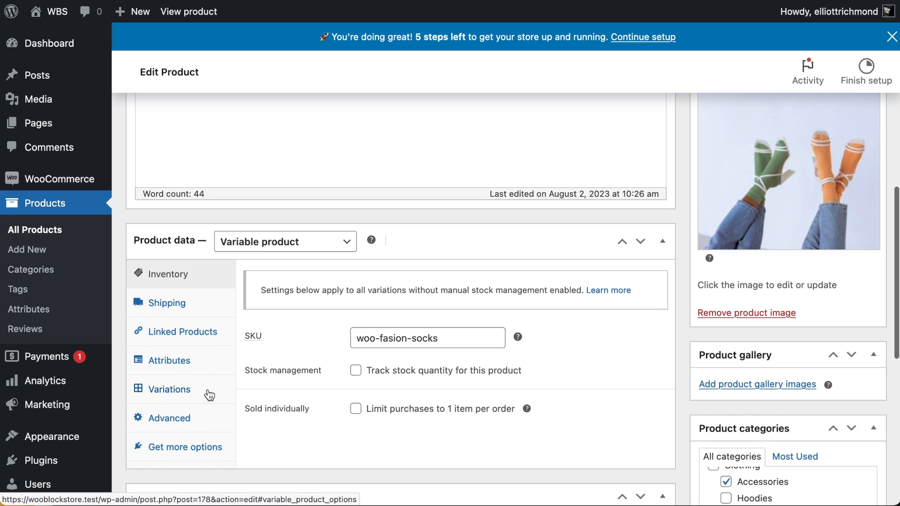
{"action": "scroll", "coordinate": [180, 364], "scroll_direction": "up", "scroll_amount": 1}
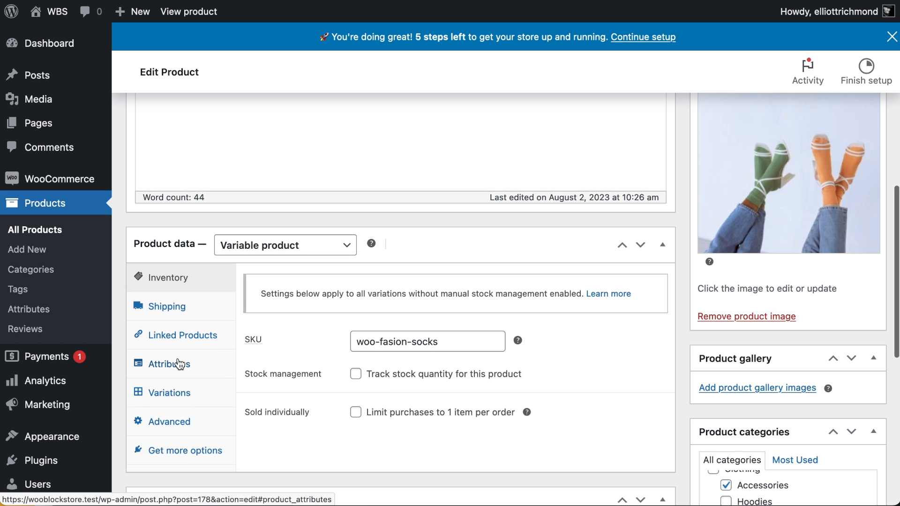
{"action": "left_click", "coordinate": [178, 393]}
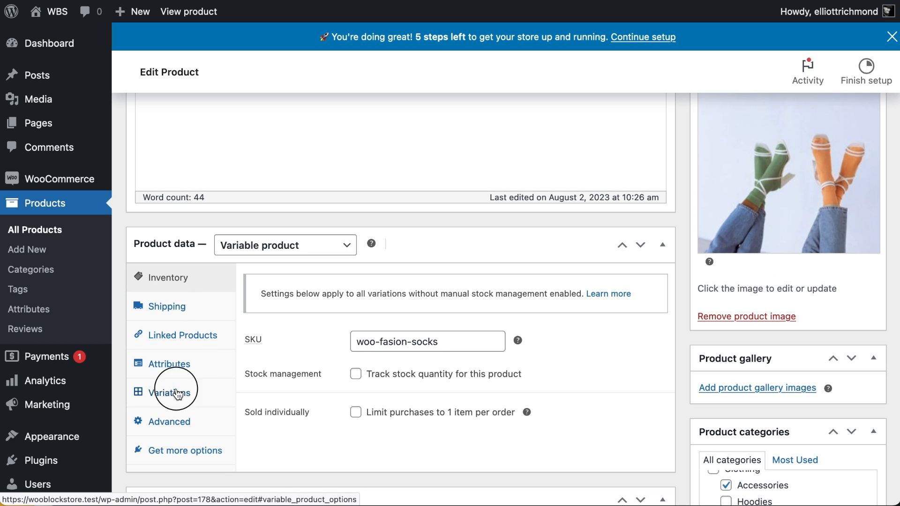
{"action": "scroll", "coordinate": [364, 401], "scroll_direction": "down", "scroll_amount": 5}
{"action": "left_click", "coordinate": [186, 257]}
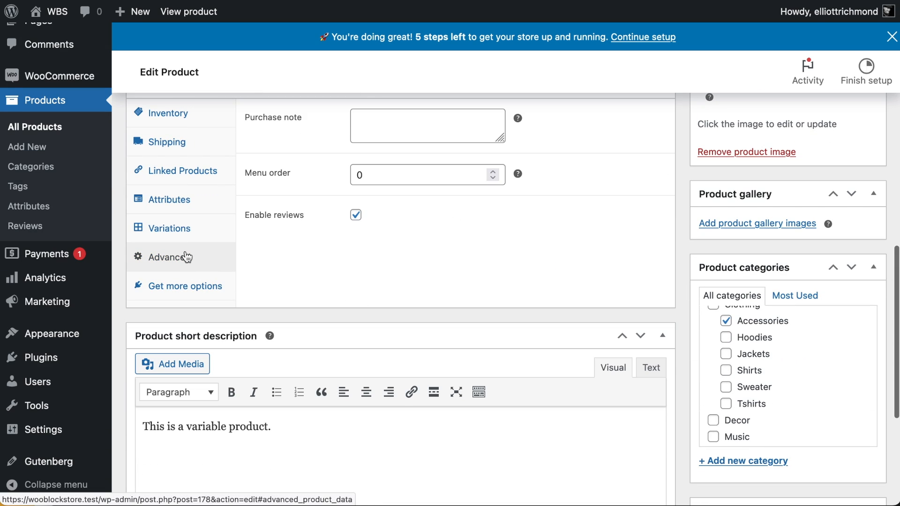
Add a Color attribute to the Socks product with the values Green | Peach and save the attributes.
{"action": "left_click", "coordinate": [177, 200]}
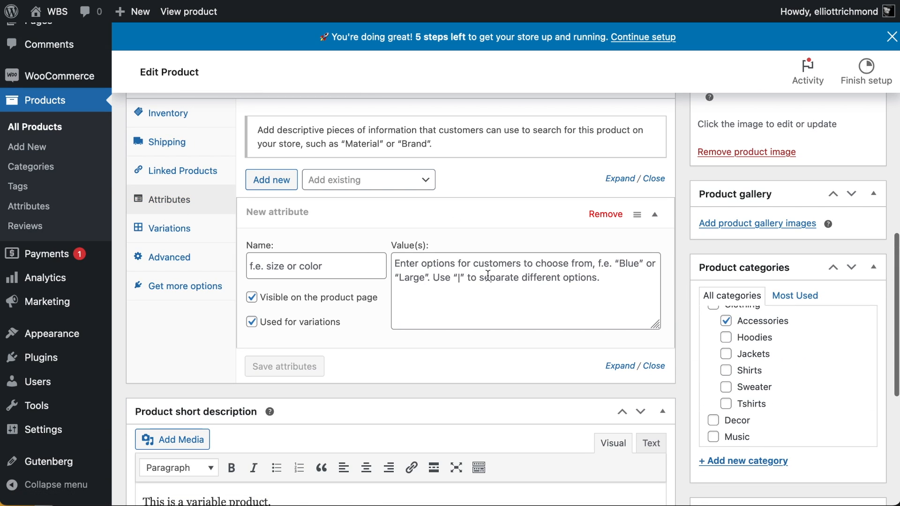
{"action": "left_click", "coordinate": [488, 276]}
{"action": "left_click", "coordinate": [348, 267]}
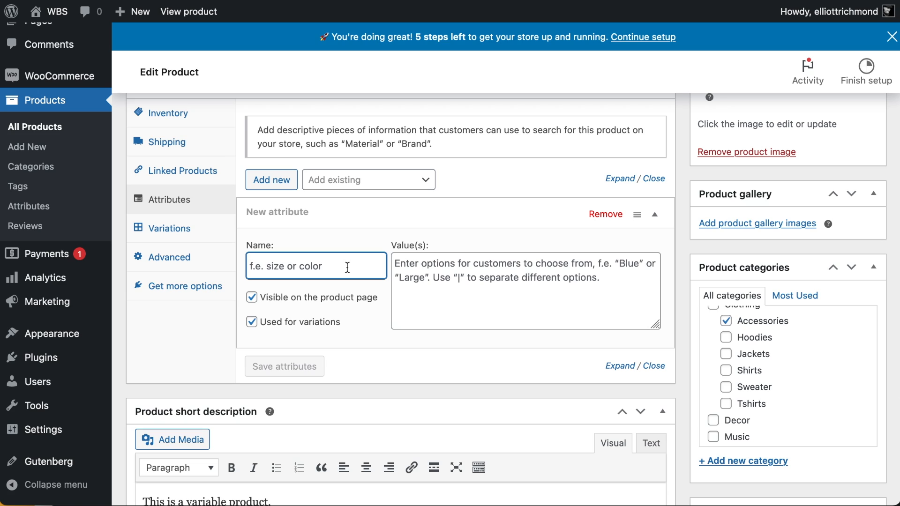
{"action": "type", "text": "Color"}
{"action": "left_click", "coordinate": [423, 284]}
{"action": "type", "text": "Green | Peach"}
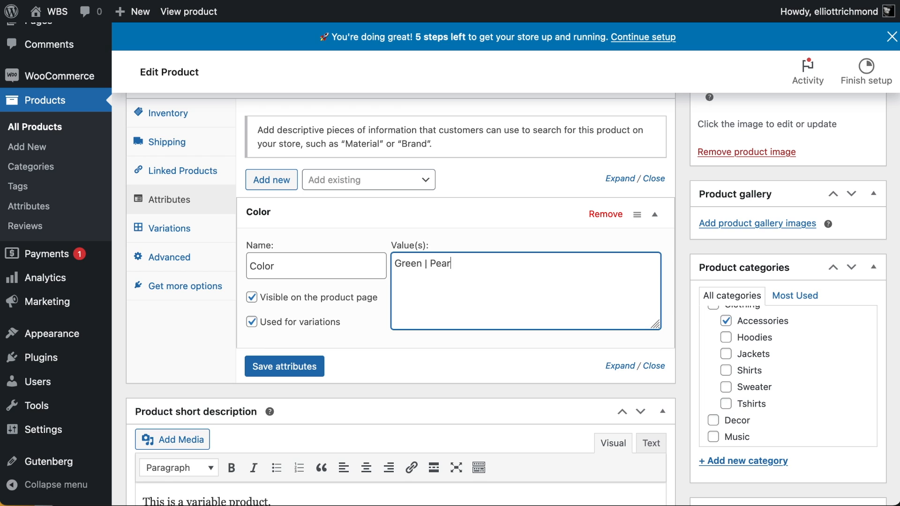
{"action": "left_click", "coordinate": [294, 370]}
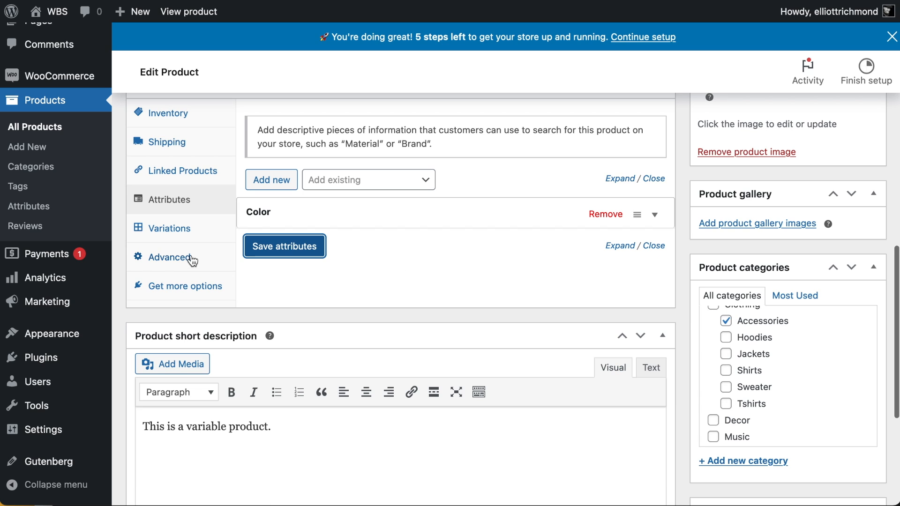
Generate the product variations from the saved Color attribute.
{"action": "left_click", "coordinate": [171, 230]}
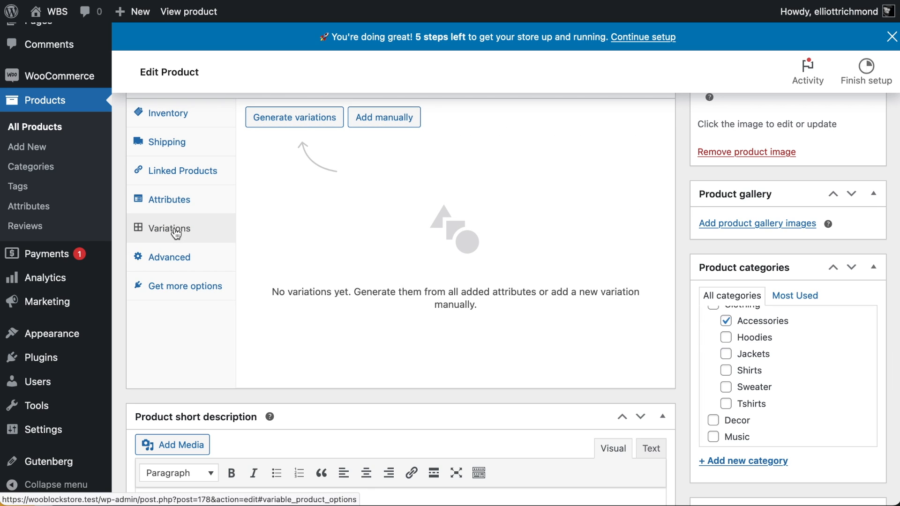
{"action": "left_click", "coordinate": [300, 122]}
{"action": "left_click", "coordinate": [558, 286]}
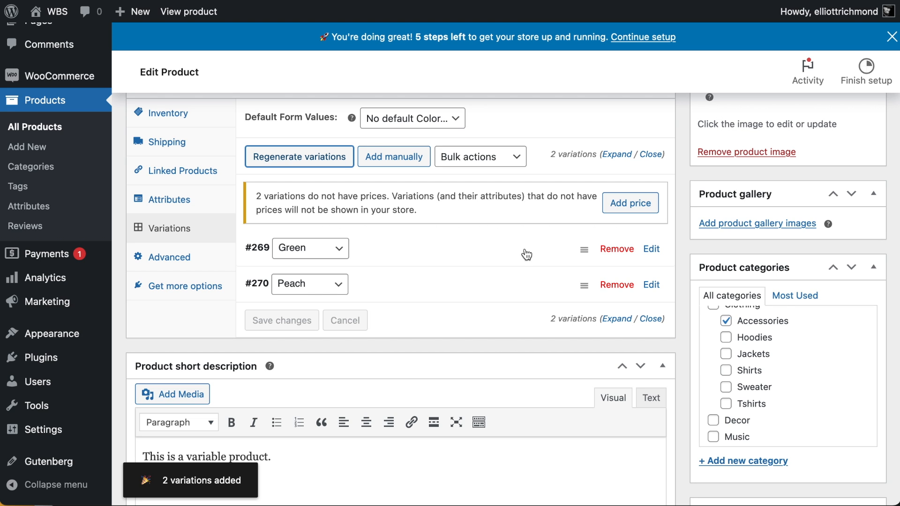
Update the Socks product and check its availability on the storefront page.
{"action": "scroll", "coordinate": [527, 254], "scroll_direction": "up", "scroll_amount": 15}
{"action": "scroll", "coordinate": [860, 416], "scroll_direction": "down", "scroll_amount": 2}
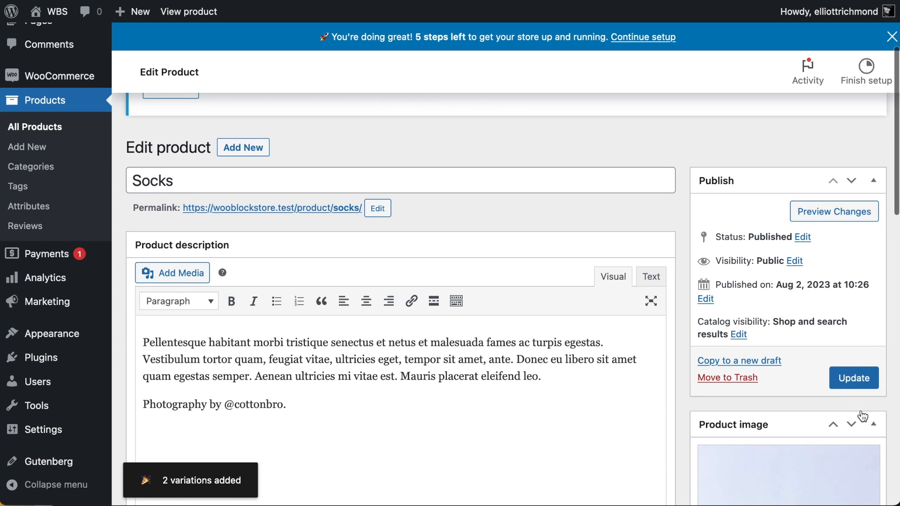
{"action": "left_click", "coordinate": [839, 378]}
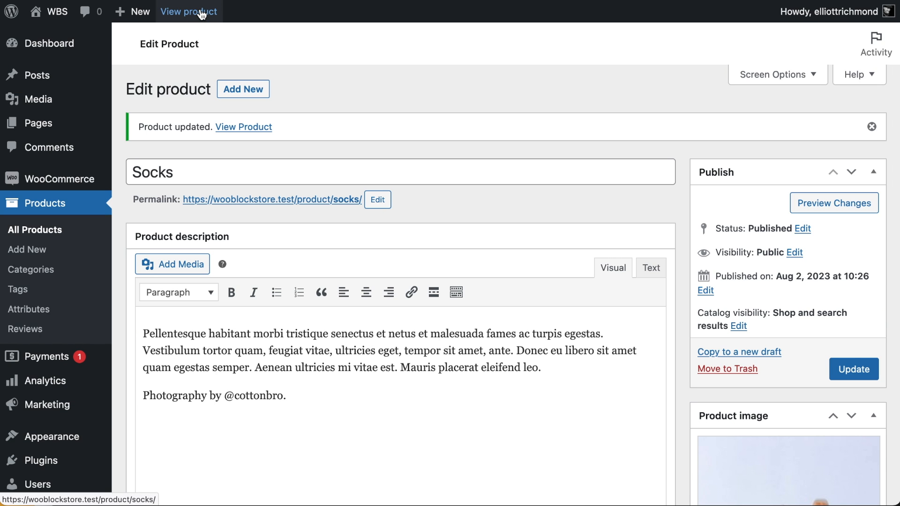
{"action": "left_click", "coordinate": [202, 12]}
{"action": "scroll", "coordinate": [551, 293], "scroll_direction": "down", "scroll_amount": 3}
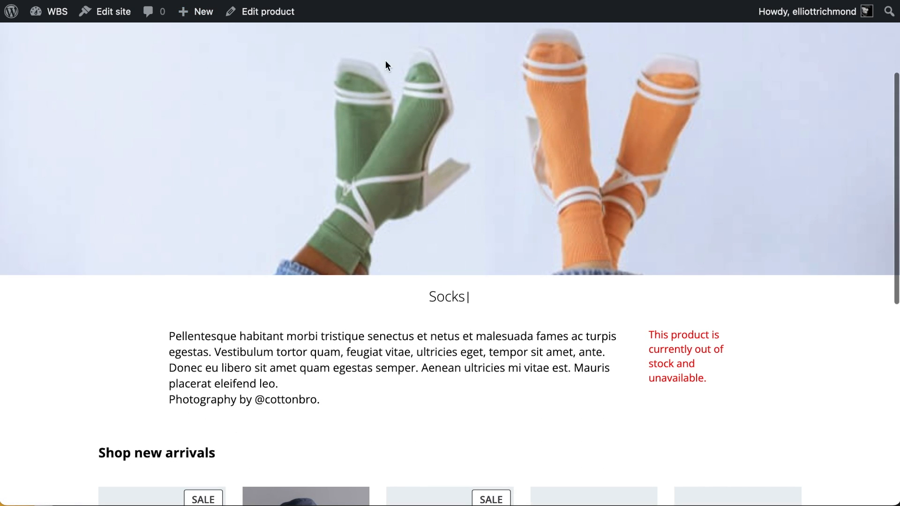
Reopen the Socks product for editing and set the Green variation's regular price to 11.
{"action": "left_click", "coordinate": [281, 13]}
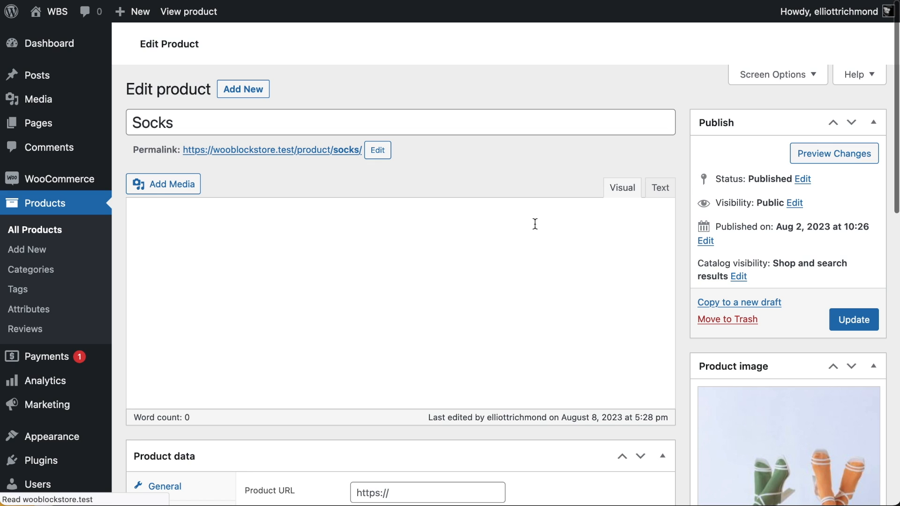
{"action": "scroll", "coordinate": [527, 243], "scroll_direction": "down", "scroll_amount": 5}
{"action": "scroll", "coordinate": [526, 243], "scroll_direction": "down", "scroll_amount": 1}
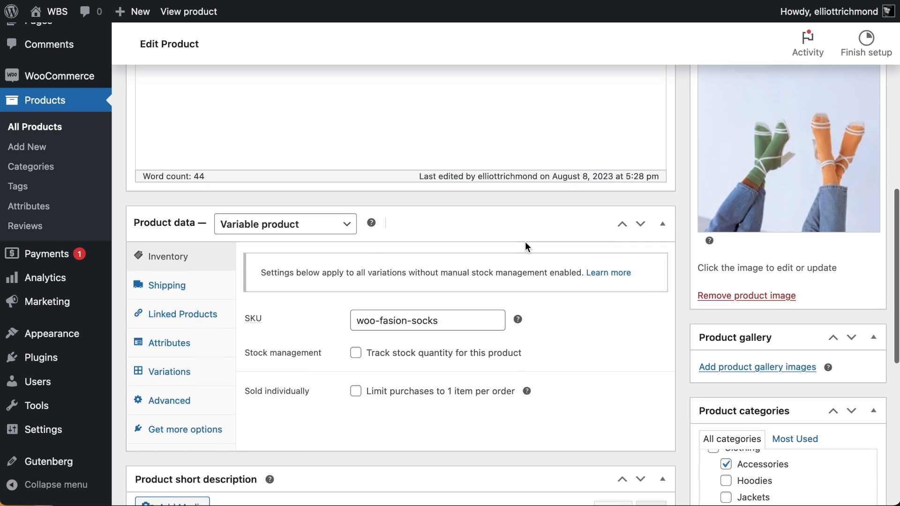
{"action": "scroll", "coordinate": [525, 247], "scroll_direction": "down", "scroll_amount": 3}
{"action": "left_click", "coordinate": [174, 255]}
{"action": "left_click", "coordinate": [177, 287]}
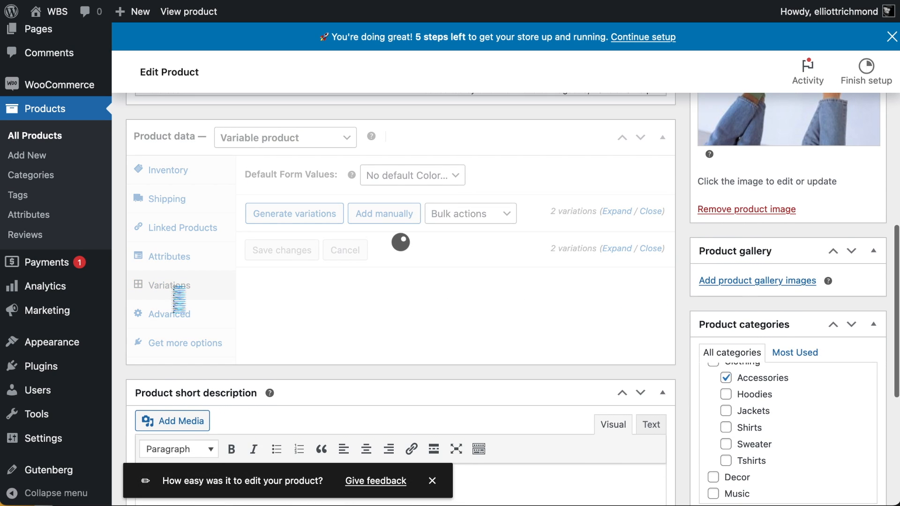
{"action": "left_click", "coordinate": [505, 305]}
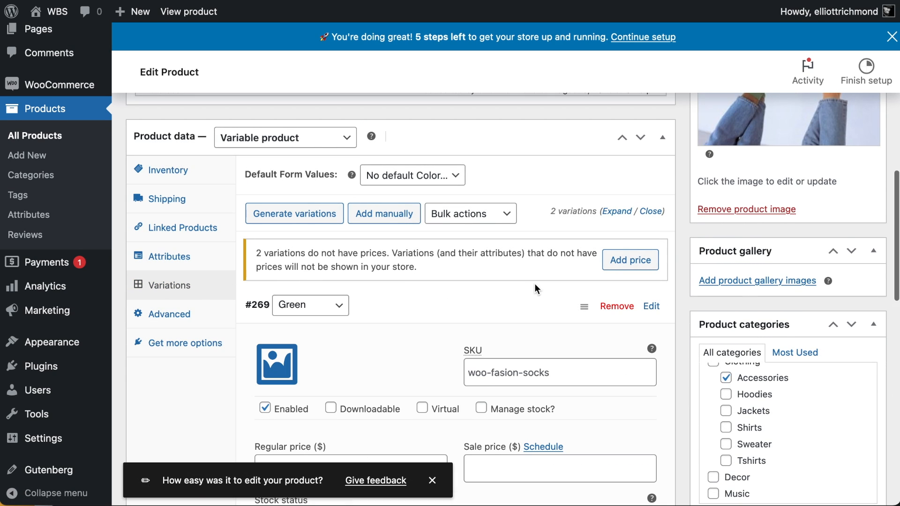
{"action": "scroll", "coordinate": [531, 291], "scroll_direction": "down", "scroll_amount": 5}
{"action": "left_click", "coordinate": [325, 264]}
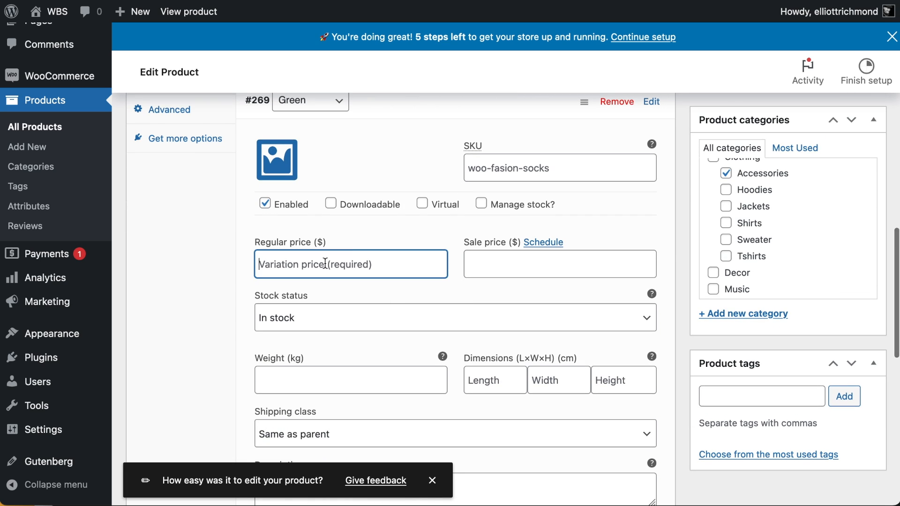
{"action": "type", "text": "11"}
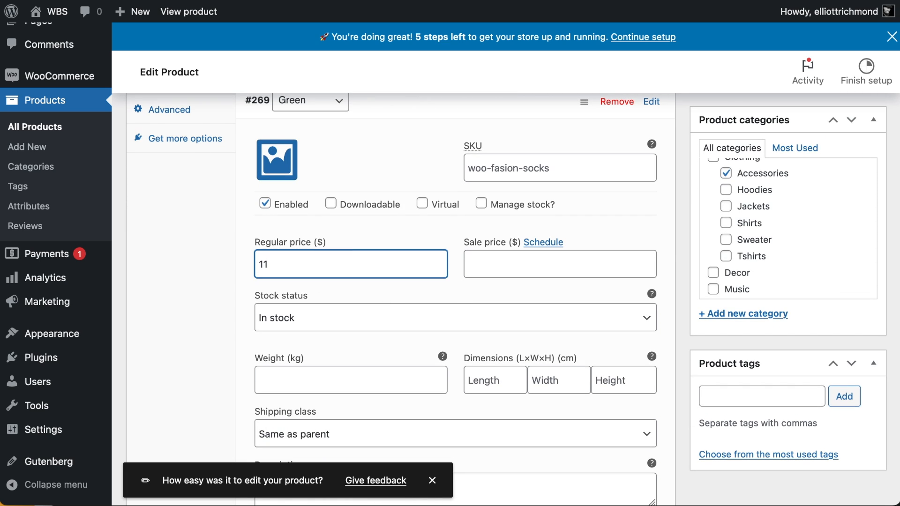
Set the Peach variation's regular price to 11 and update the Socks product.
{"action": "scroll", "coordinate": [404, 318], "scroll_direction": "down", "scroll_amount": 7}
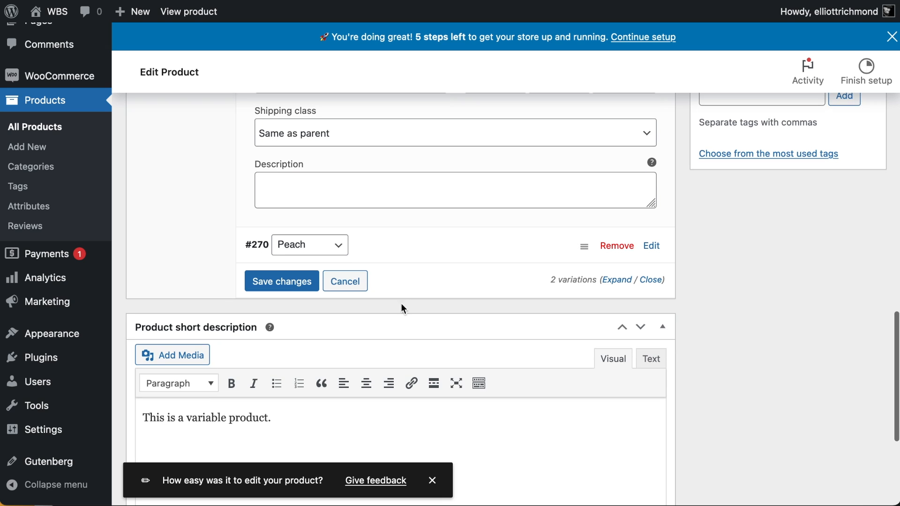
{"action": "scroll", "coordinate": [356, 371], "scroll_direction": "down", "scroll_amount": 2}
{"action": "left_click", "coordinate": [342, 335]}
{"action": "type", "text": "11"}
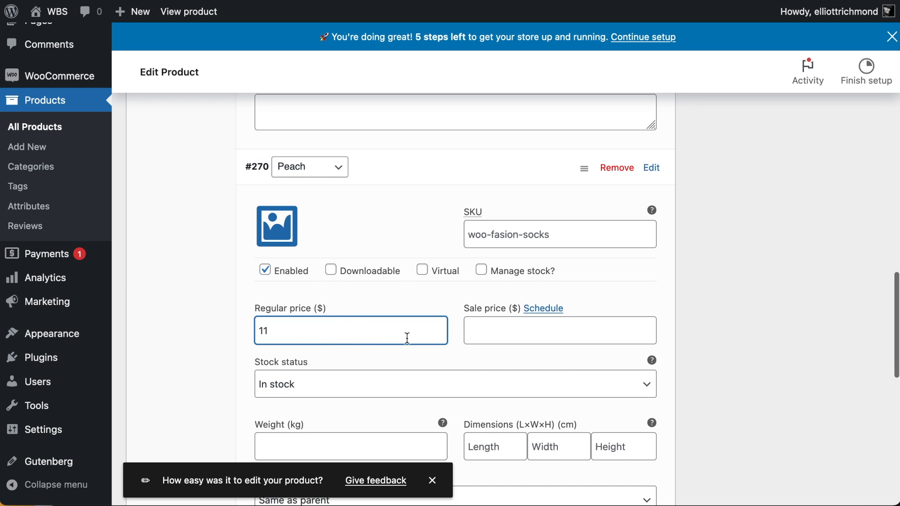
{"action": "scroll", "coordinate": [515, 333], "scroll_direction": "up", "scroll_amount": 4}
{"action": "scroll", "coordinate": [845, 265], "scroll_direction": "up", "scroll_amount": 15}
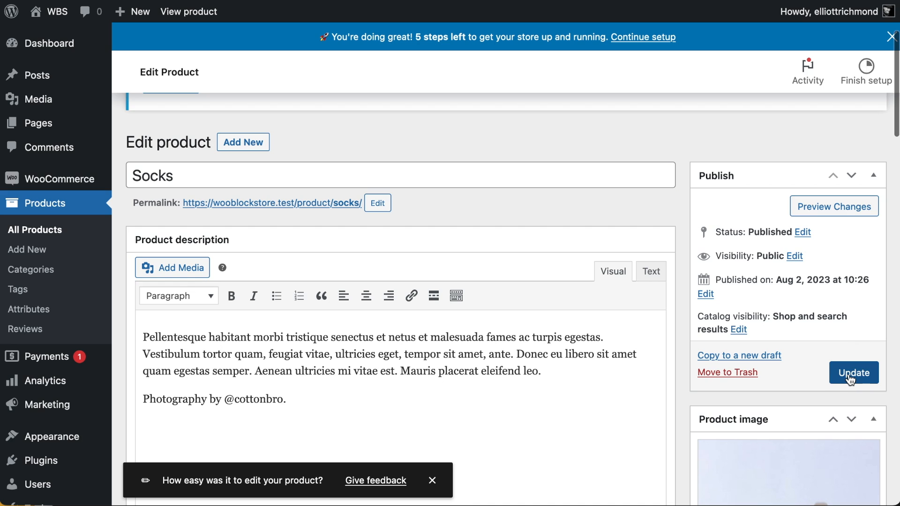
{"action": "left_click", "coordinate": [851, 380]}
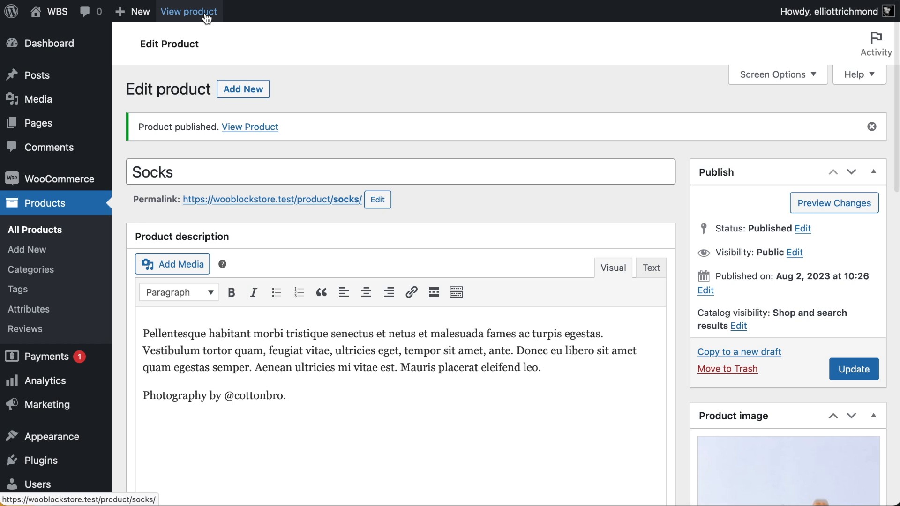
View the Socks product on the storefront and examine its price, color choice and add-to-cart area.
{"action": "left_click", "coordinate": [206, 15]}
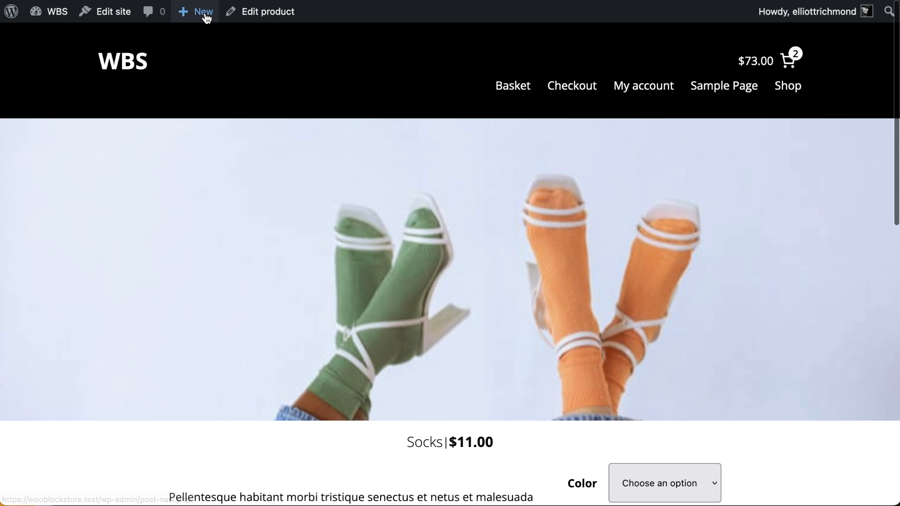
{"action": "scroll", "coordinate": [610, 343], "scroll_direction": "down", "scroll_amount": 3}
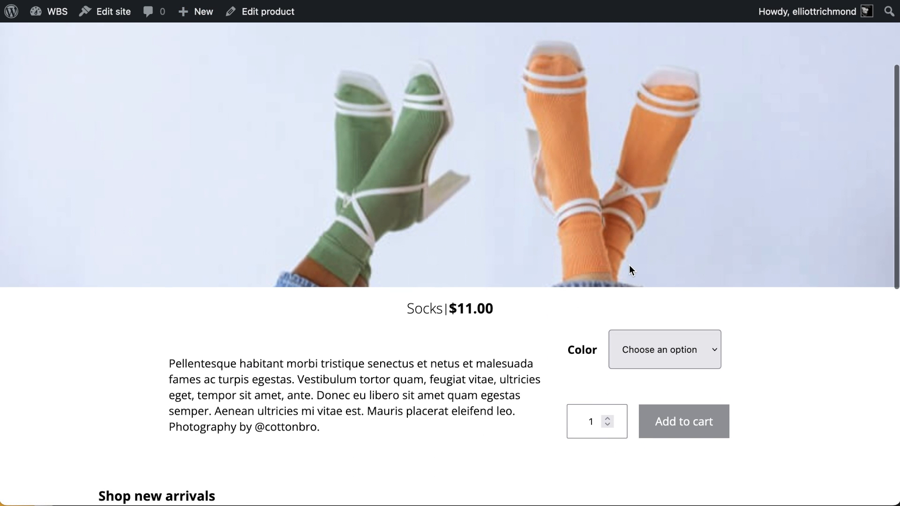
{"action": "scroll", "coordinate": [629, 265], "scroll_direction": "down", "scroll_amount": 4}
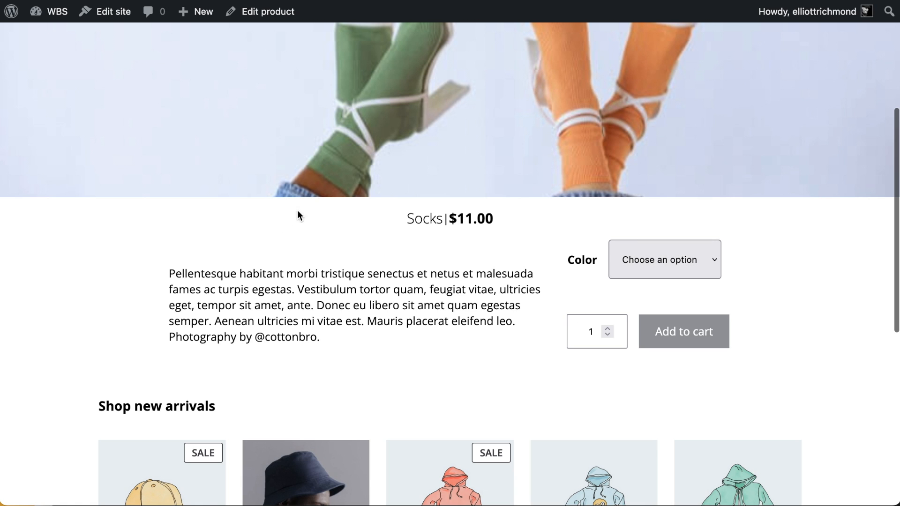
{"action": "scroll", "coordinate": [451, 305], "scroll_direction": "up", "scroll_amount": 2}
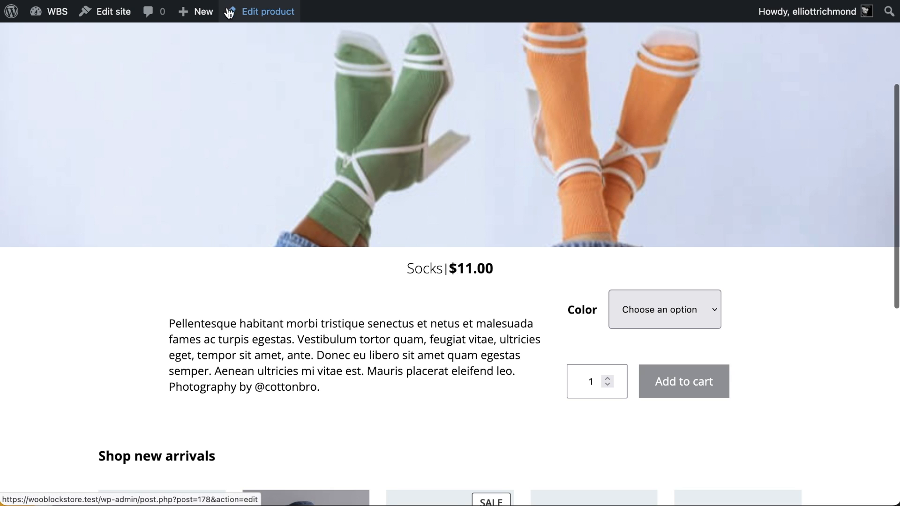
Open the Product: Socks template for editing in the site editor.
{"action": "left_click", "coordinate": [112, 16]}
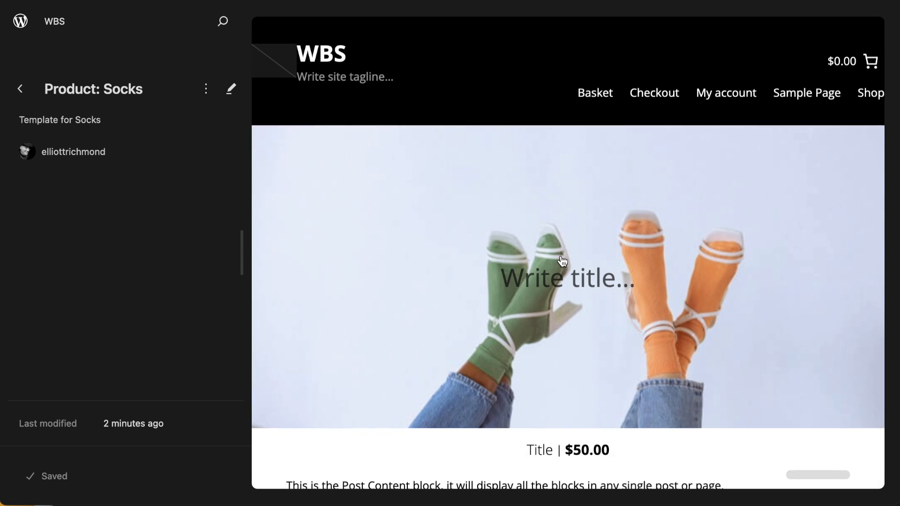
{"action": "scroll", "coordinate": [599, 320], "scroll_direction": "down", "scroll_amount": 3}
{"action": "left_click", "coordinate": [538, 314]}
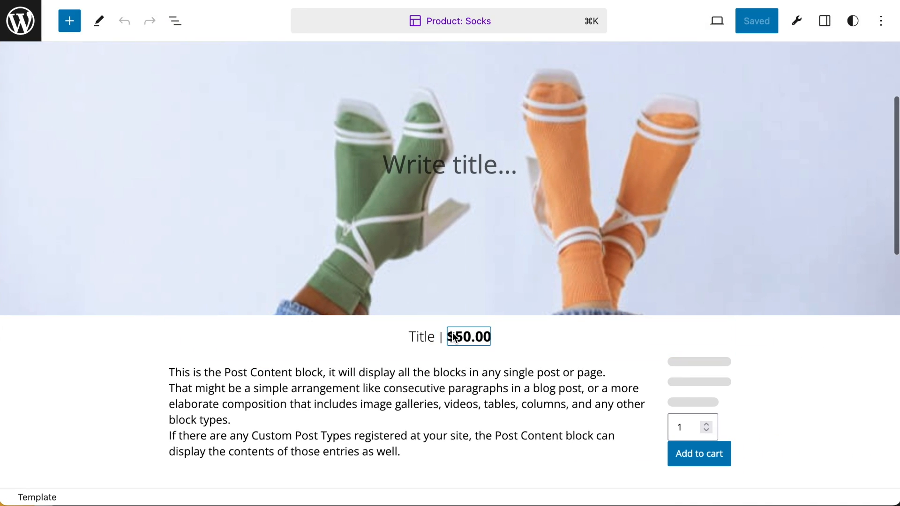
Set the block spacing of the row holding the product title and price to 3 and save the template.
{"action": "left_click", "coordinate": [175, 20]}
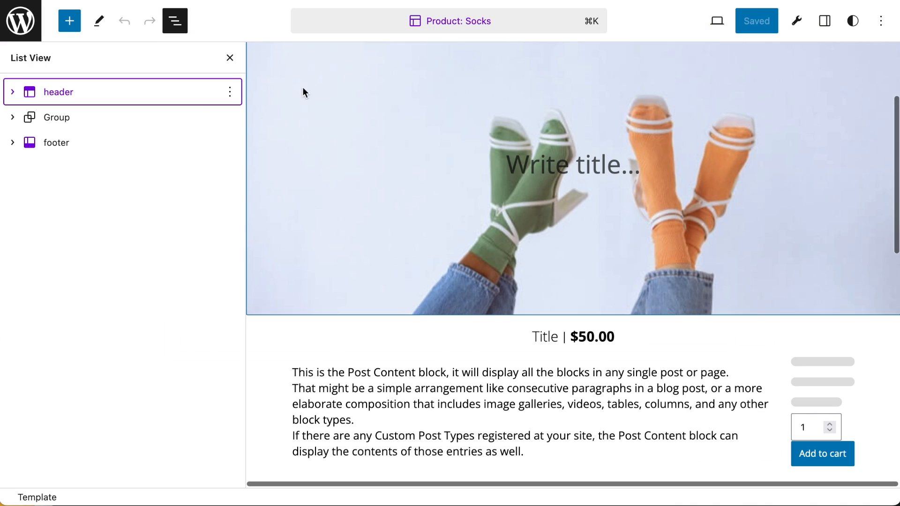
{"action": "left_click", "coordinate": [11, 117]}
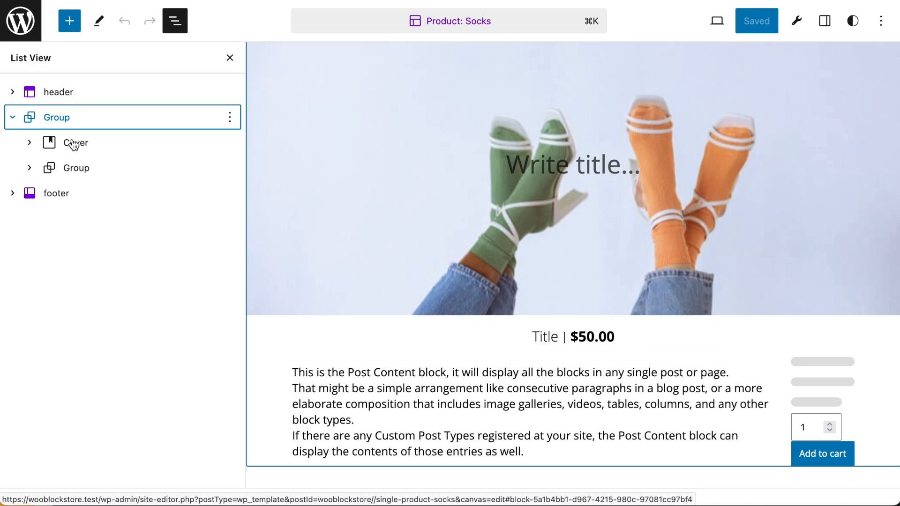
{"action": "left_click", "coordinate": [30, 168]}
{"action": "left_click", "coordinate": [74, 193]}
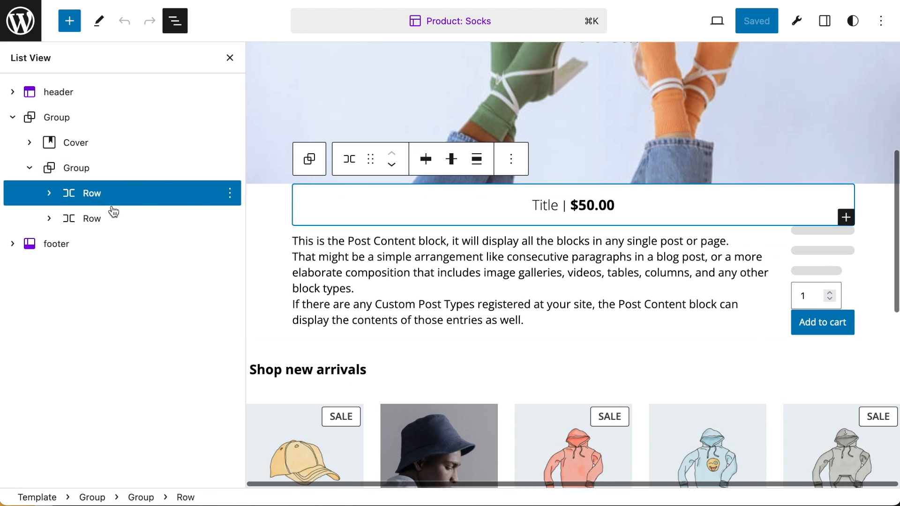
{"action": "left_click", "coordinate": [50, 195]}
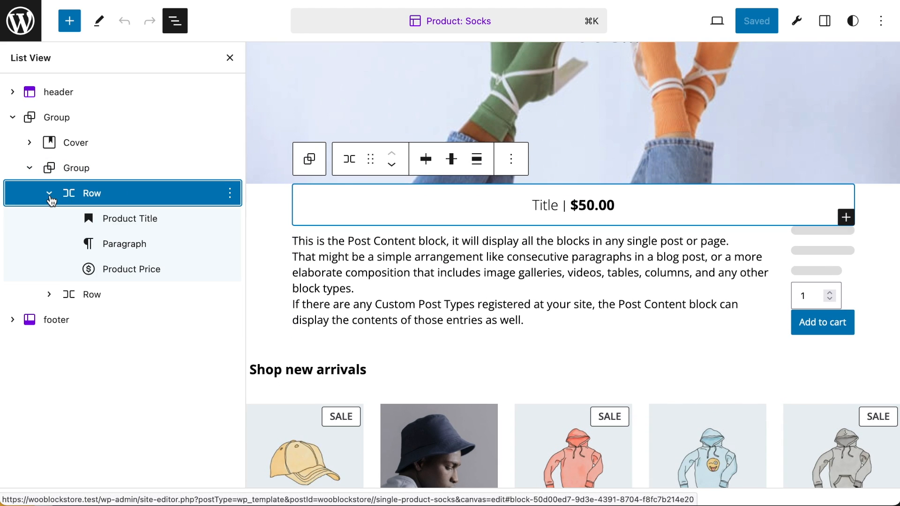
{"action": "left_click", "coordinate": [50, 194]}
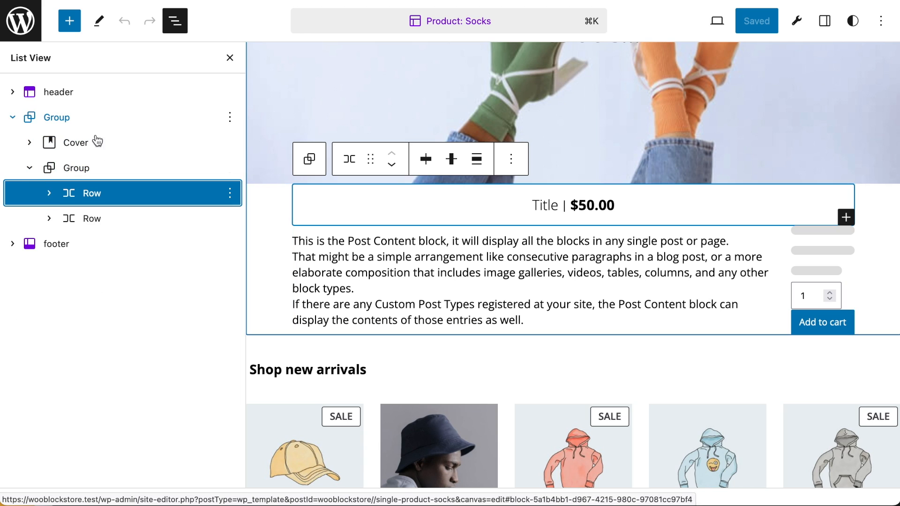
{"action": "left_click", "coordinate": [853, 21]}
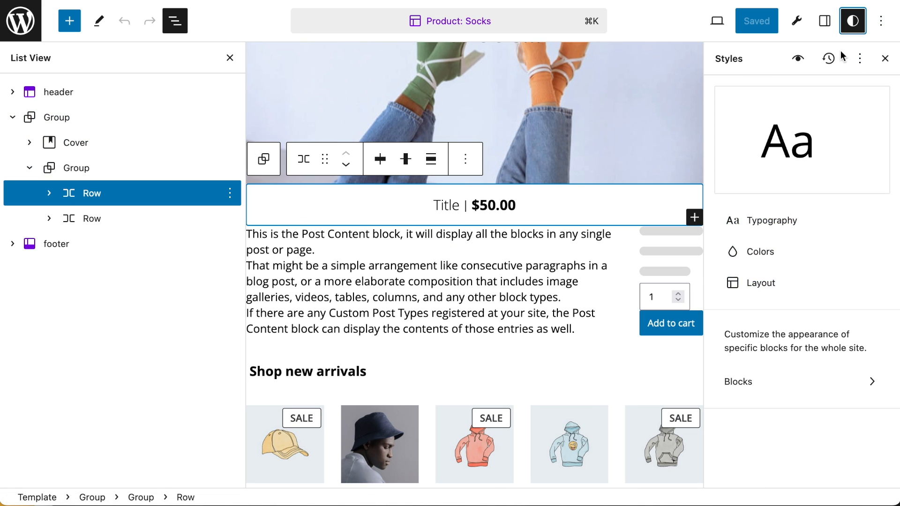
{"action": "left_click", "coordinate": [825, 21]}
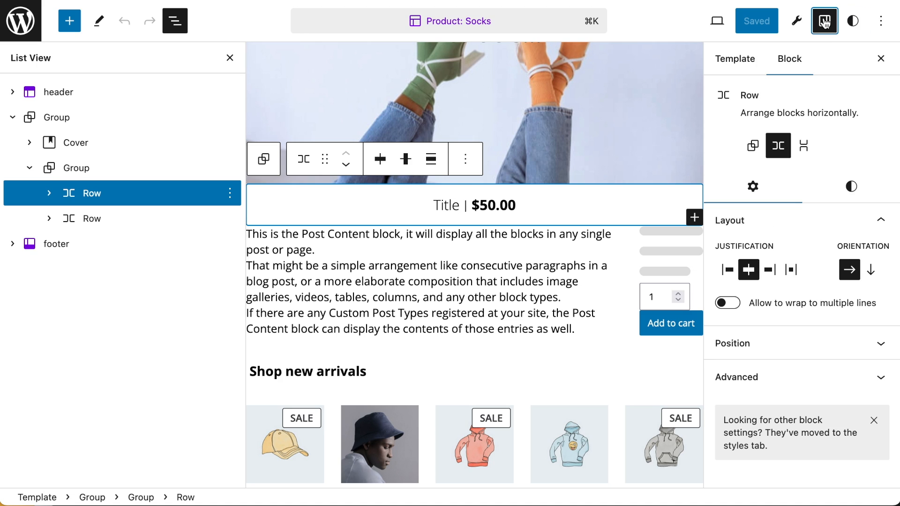
{"action": "left_click", "coordinate": [851, 186]}
{"action": "scroll", "coordinate": [839, 225], "scroll_direction": "down", "scroll_amount": 5}
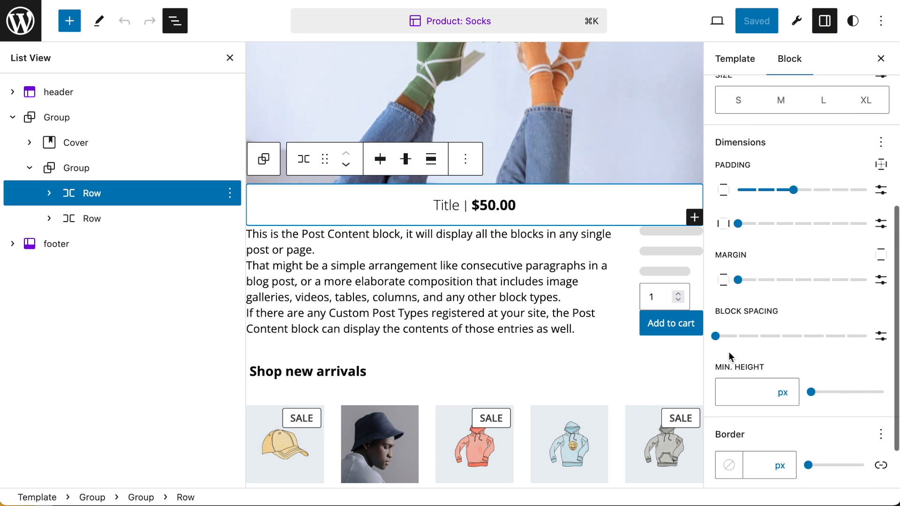
{"action": "left_click_drag", "start_coordinate": [715, 336], "coordinate": [780, 338]}
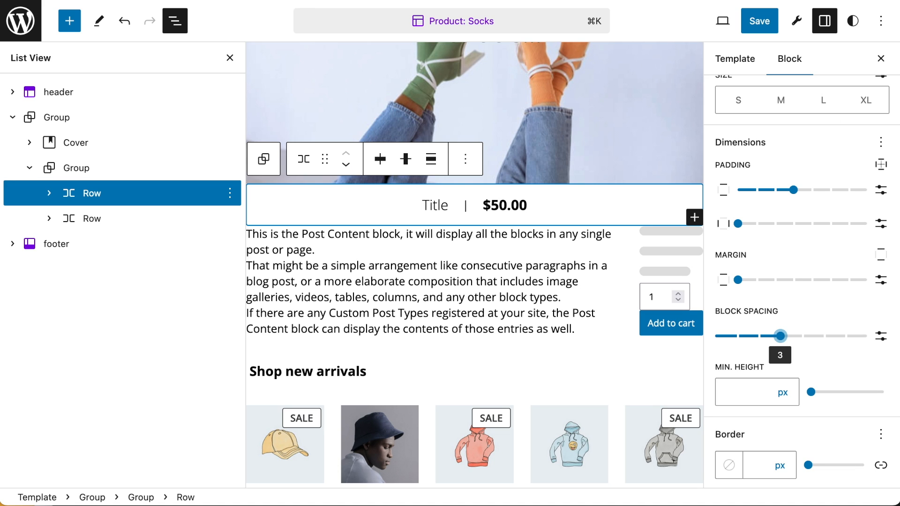
{"action": "left_click", "coordinate": [759, 22]}
{"action": "left_click", "coordinate": [759, 23]}
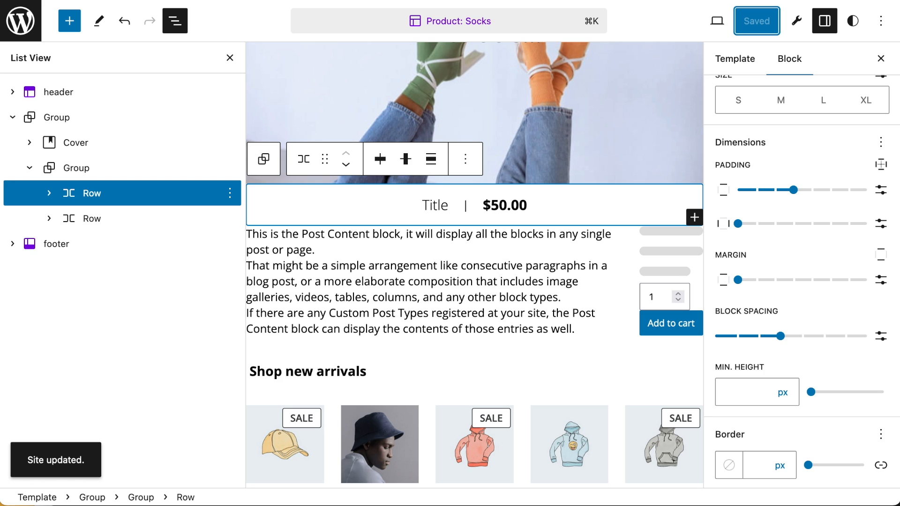
View the live site and open the Socks product from the second page of the shop.
{"action": "left_click", "coordinate": [718, 20]}
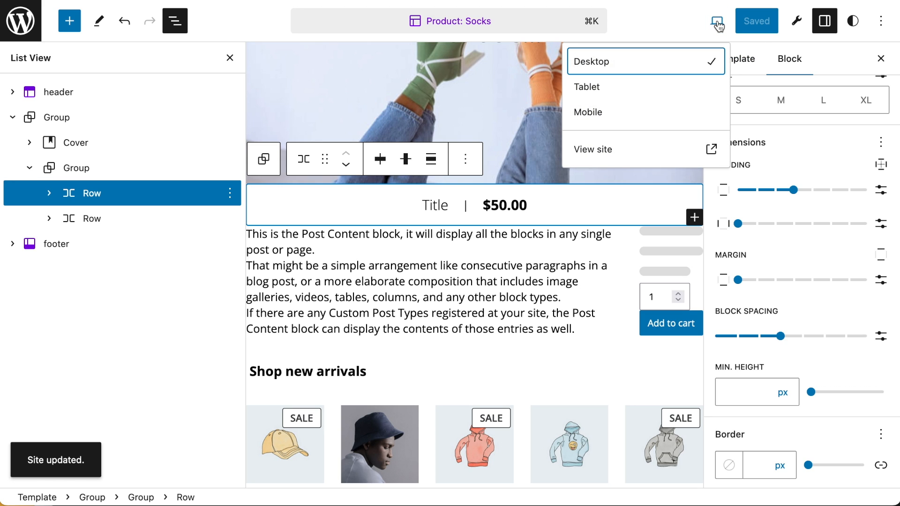
{"action": "left_click", "coordinate": [610, 149]}
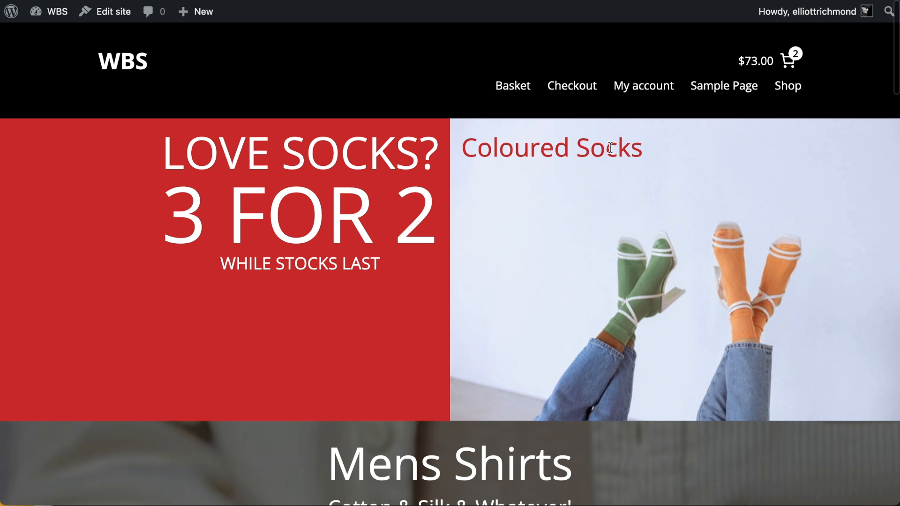
{"action": "left_click", "coordinate": [754, 94]}
{"action": "scroll", "coordinate": [539, 284], "scroll_direction": "down", "scroll_amount": 15}
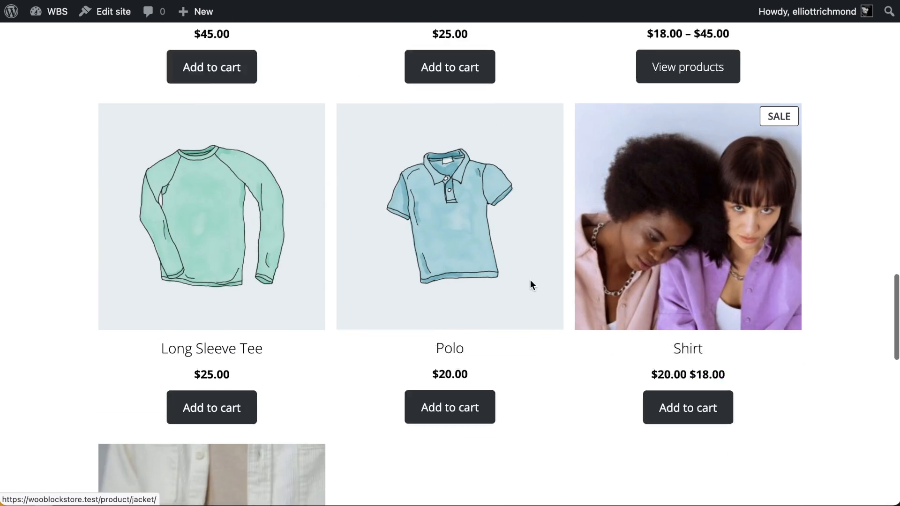
{"action": "scroll", "coordinate": [530, 280], "scroll_direction": "down", "scroll_amount": 10}
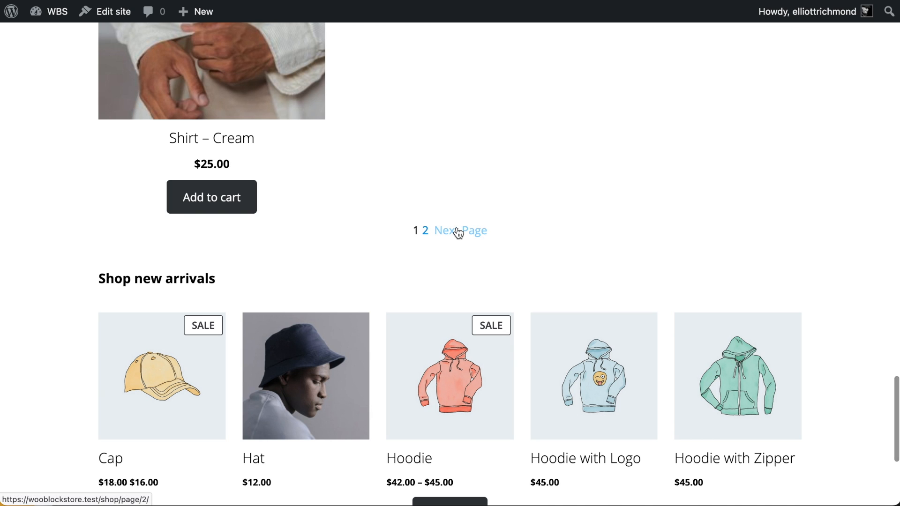
{"action": "left_click", "coordinate": [455, 233]}
{"action": "scroll", "coordinate": [409, 241], "scroll_direction": "down", "scroll_amount": 10}
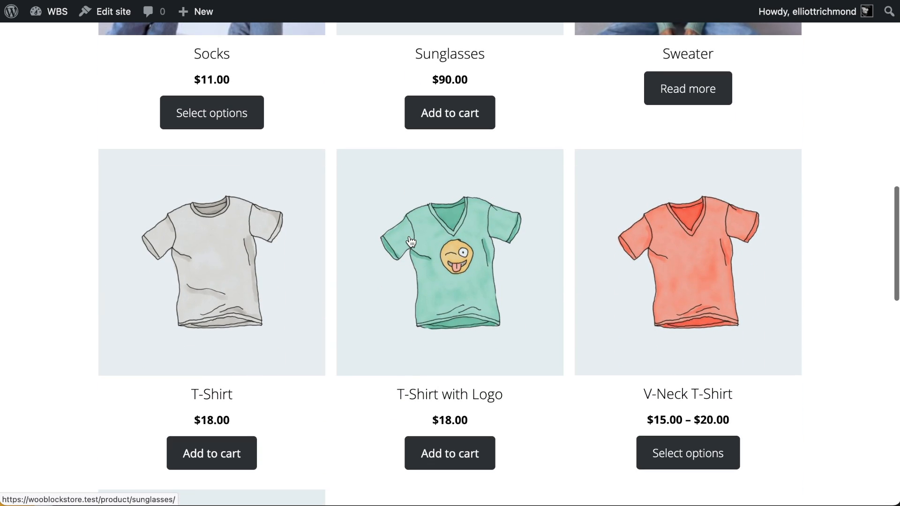
{"action": "scroll", "coordinate": [409, 241], "scroll_direction": "up", "scroll_amount": 4}
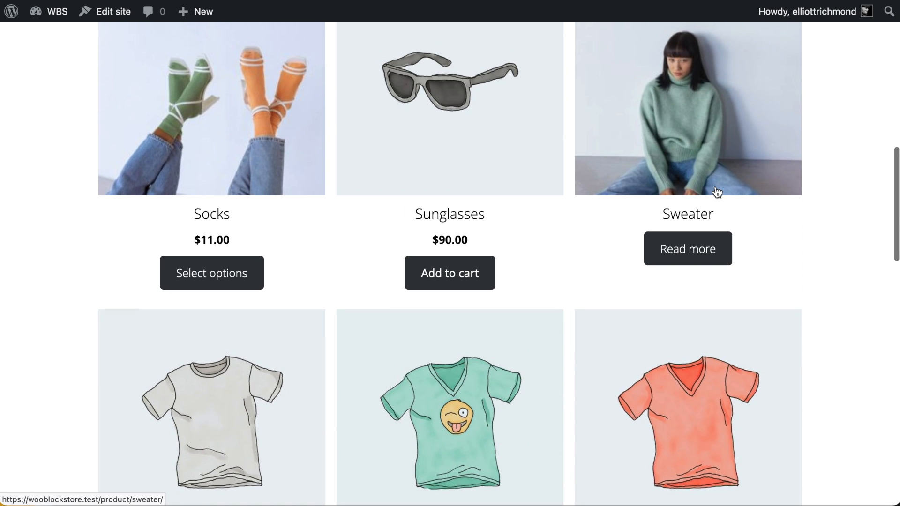
{"action": "scroll", "coordinate": [487, 157], "scroll_direction": "down", "scroll_amount": 3}
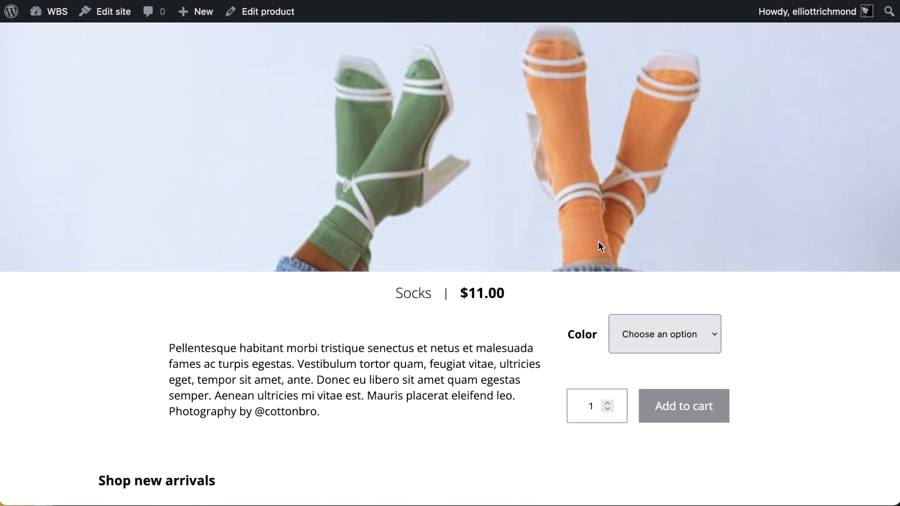
Examine the Socks product page's title and price spacing, color options and add-to-cart area.
{"action": "scroll", "coordinate": [609, 253], "scroll_direction": "down", "scroll_amount": 3}
{"action": "left_click", "coordinate": [698, 206]}
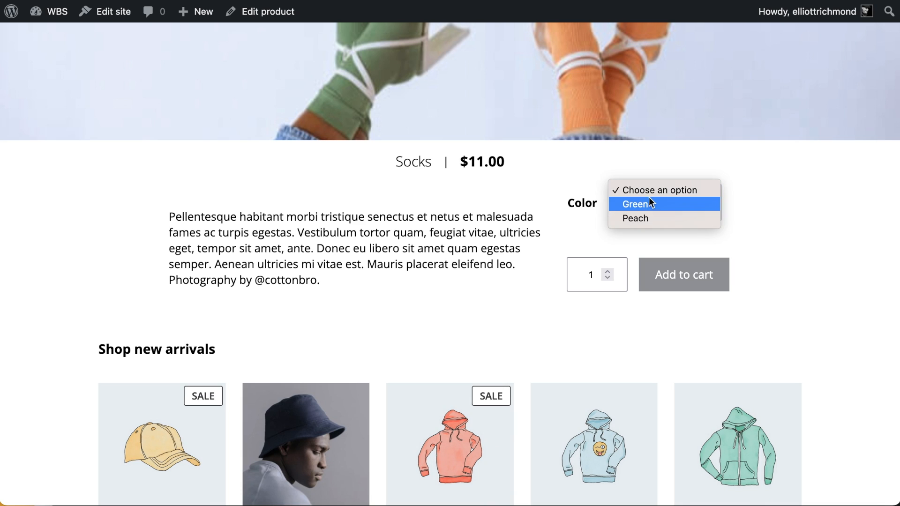
{"action": "left_click", "coordinate": [738, 170]}
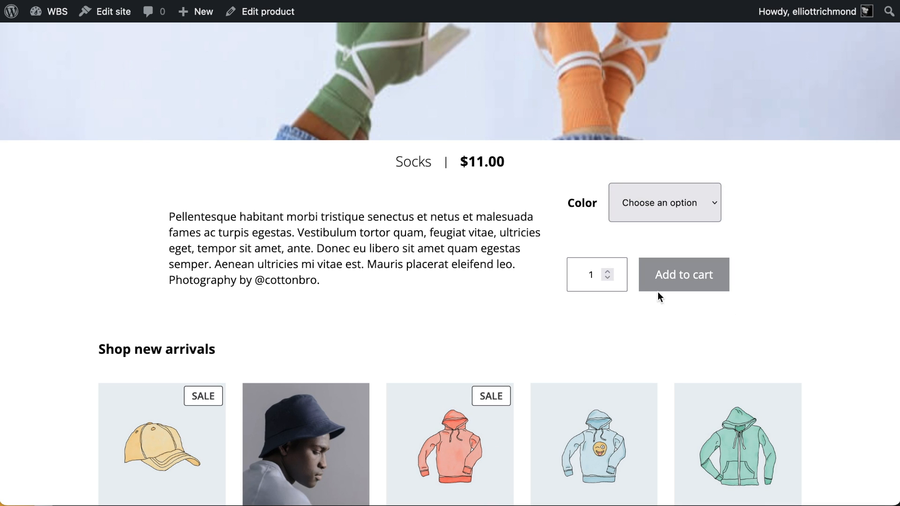
{"action": "scroll", "coordinate": [782, 262], "scroll_direction": "down", "scroll_amount": 1}
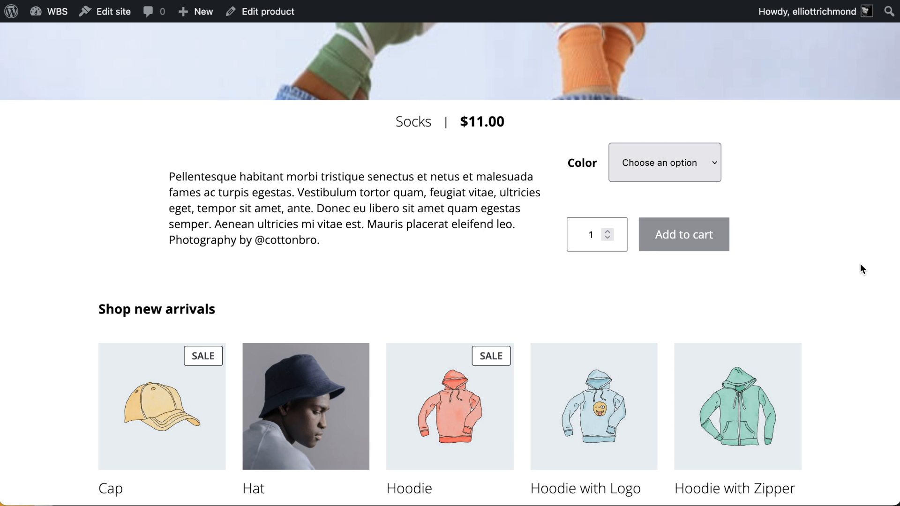
{"action": "scroll", "coordinate": [860, 265], "scroll_direction": "up", "scroll_amount": 6}
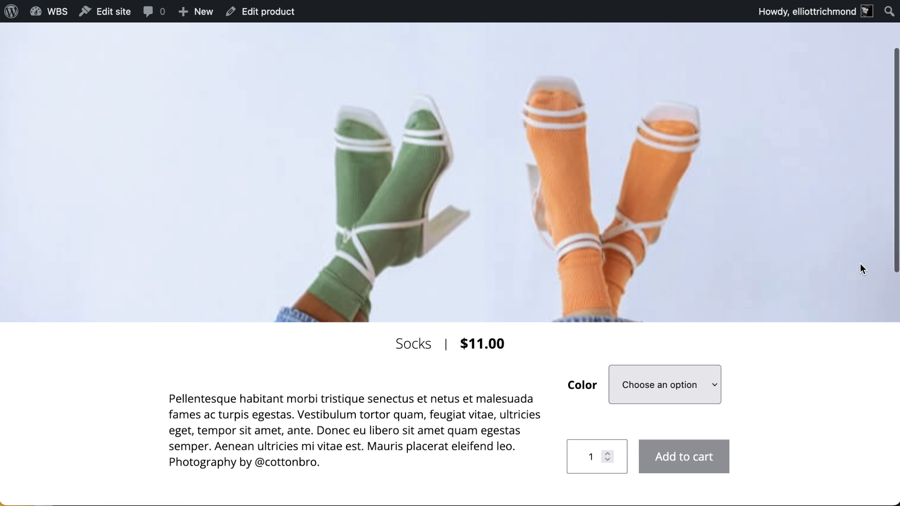
{"action": "scroll", "coordinate": [860, 264], "scroll_direction": "down", "scroll_amount": 4}
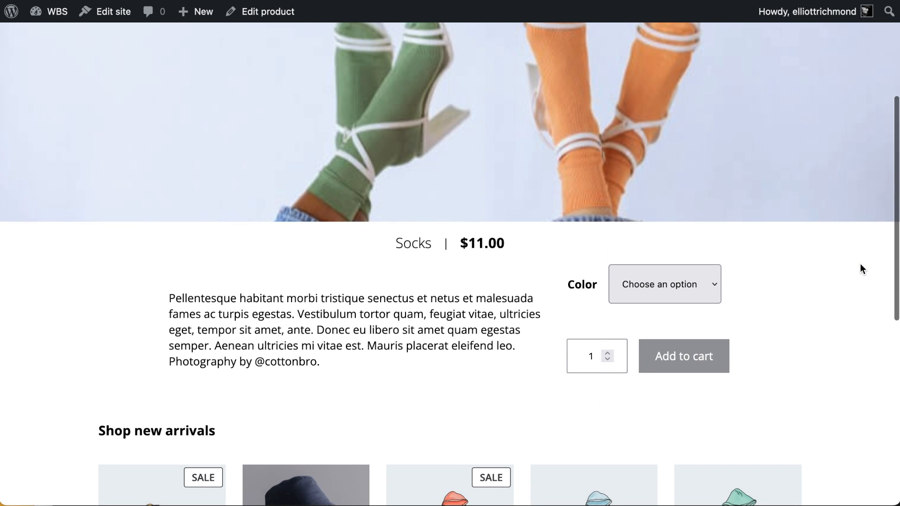